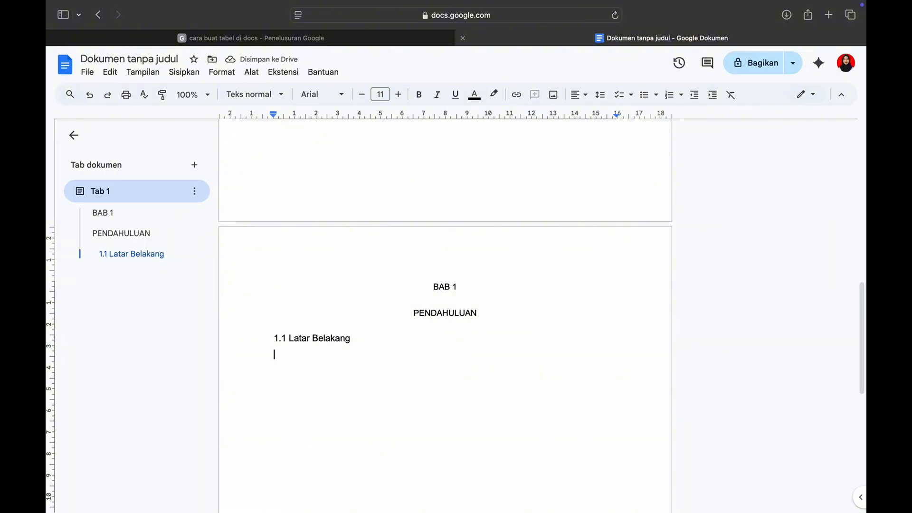
Finish the 1.1 Latar Belakang text by stating that PT KONSULTAN FZ SEJAHTERA mengajukan proposal Proyek Jasa konsultasi Peningkatan Kinerja perusahaan, ending with "optimal."
type("PT KONSULTAN FZ SEJAHTERA ME")
key("BackSpace")
key("BackSpace")
type("mengajukan proposal Proyek Jasa konsultasin")
key("BackSpace")
type("Peningkatan Kinerja perusahaan sebagai upaya untuk memban")
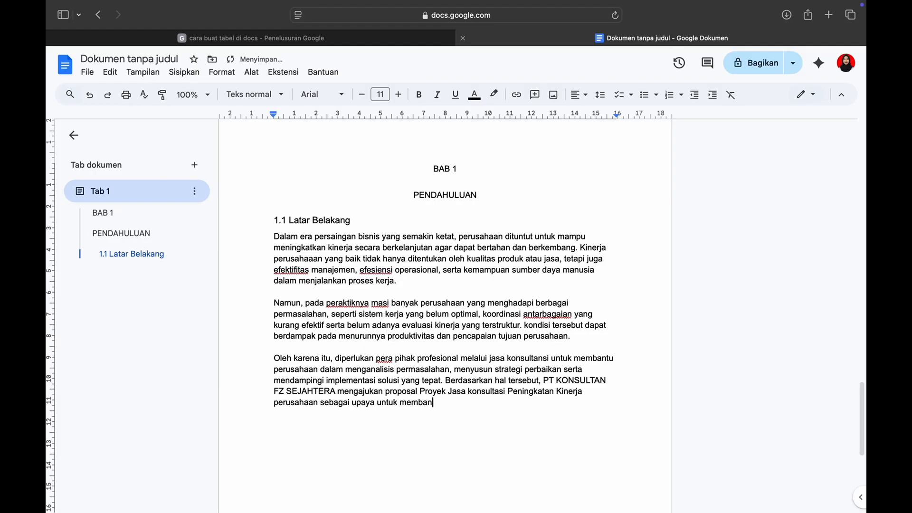
key("BackSpace")
type("ih optimal.")
Add the subheading "1.2 Identifikasi Masalah" below the Latar Belakang text, apply the Heading 2 style and reduce its font size
key("Return")
key("Return")
type("1")
type("Masalah")
left_click_drag(368, 436, 275, 436)
left_click(222, 72)
left_click(584, 210)
triple_click(362, 95)
left_click(362, 95)
Write the introduction under 1.2: "Berdasarkan kondisi umum yang sering terjadi pada perusahaan, beberapa permasalahan yang dapat diidentifikasi antara lain :"
left_click(418, 448)
scroll(419, 447, "down", 2)
key("Return")
type("Berdasarkan kondisi umum yang sering terjadi pada perusahaan, beberapa permasalahan")
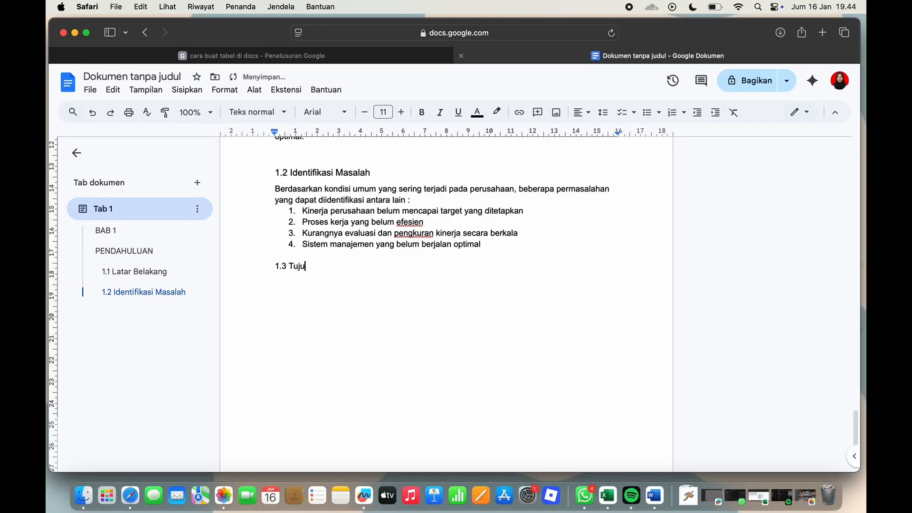
Apply the Heading 2 style to the line "1.3 Tujuan Proyek"
triple_click(270, 266)
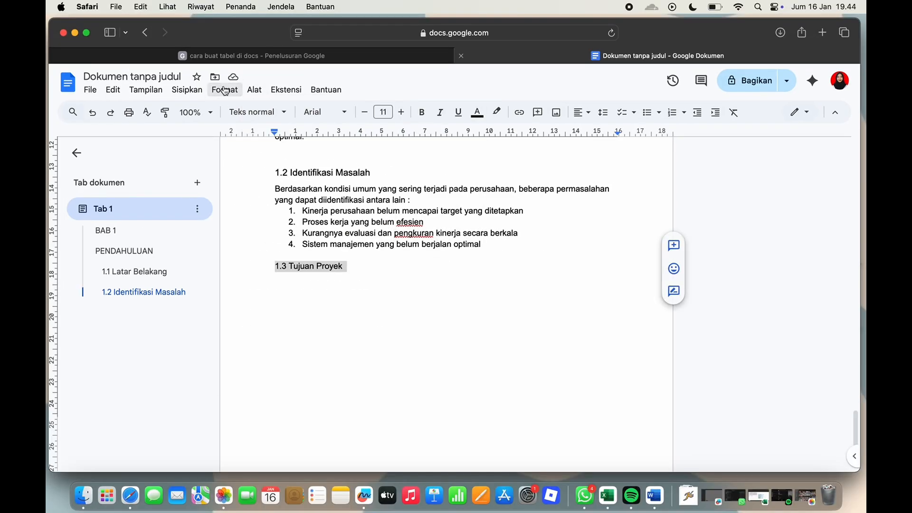
left_click(224, 89)
mouse_move(285, 128)
mouse_move(430, 232)
left_click(596, 236)
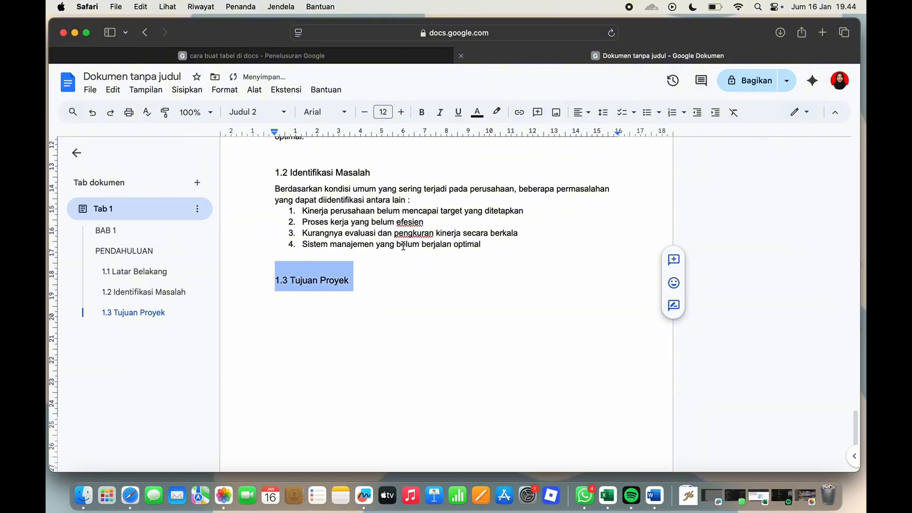
Begin the paragraph under 1.3 Tujuan Proyek with "Tujuan dari pelaksanaan proyek"
key("Right")
key("Return")
type("Tujuan dari pelaksana")
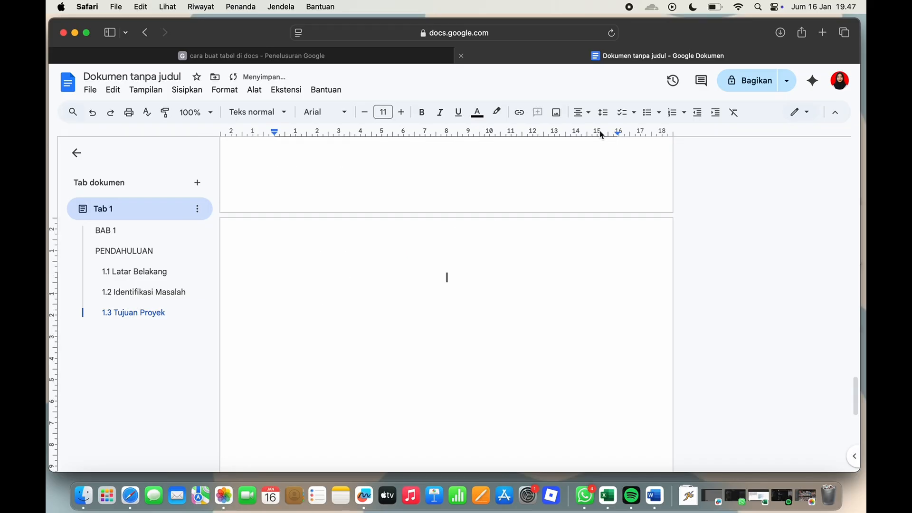
Write the two-line chapter title "BAB II" and "PROFIL PERUSAHAAN DAN RUANG LINGKUP PEKERJAAN" on the new page
type("BAB II PROFIL PERUSAHAAN DAN RUANG LIN")
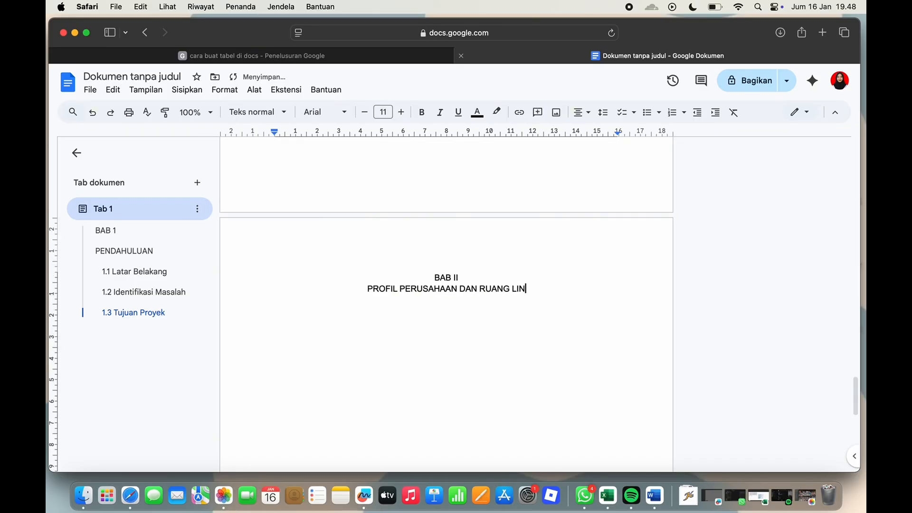
type("GKUP PEKERJAAN")
Apply the Heading 1 style to both lines of the BAB II title and reduce their font size
left_click_drag(435, 277, 525, 300)
left_click(233, 91)
left_click(234, 90)
left_click(235, 90)
mouse_move(258, 127)
mouse_move(418, 217)
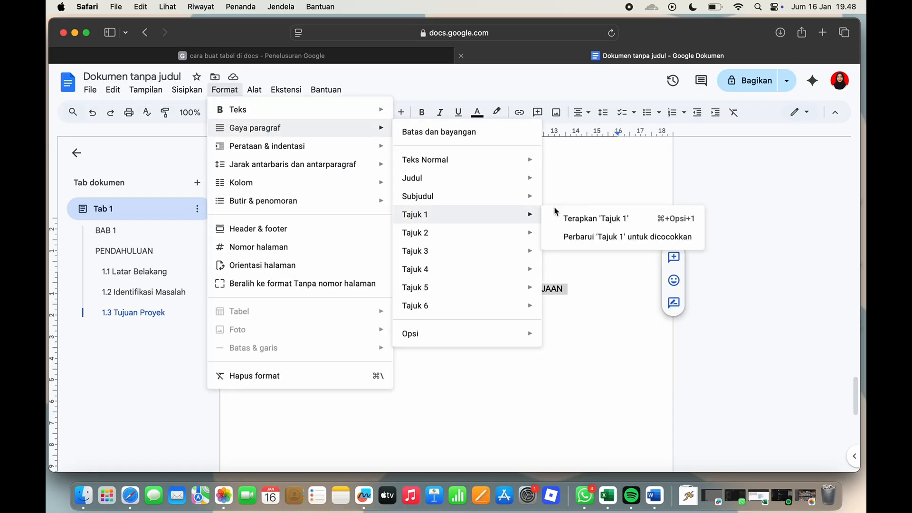
left_click(573, 217)
left_click(364, 112)
left_click(364, 112)
left_click(364, 113)
left_click(364, 112)
left_click(364, 112)
left_click(364, 112)
left_click(401, 112)
Add "2.1 Profil Perusahaan Konsultan" and begin its paragraph: "PT KONSULTAN FZ SEJAHTERA merupakan perusahaan yang bergerak dibidang jasa konsultasi manajemen"
left_click(276, 335)
type("2.1 Profil Perusahaan Konsultan")
key("Return")
type("PT KONSULTAN FZ SEJAHTERA merupakan perusahaan yang bergerak")
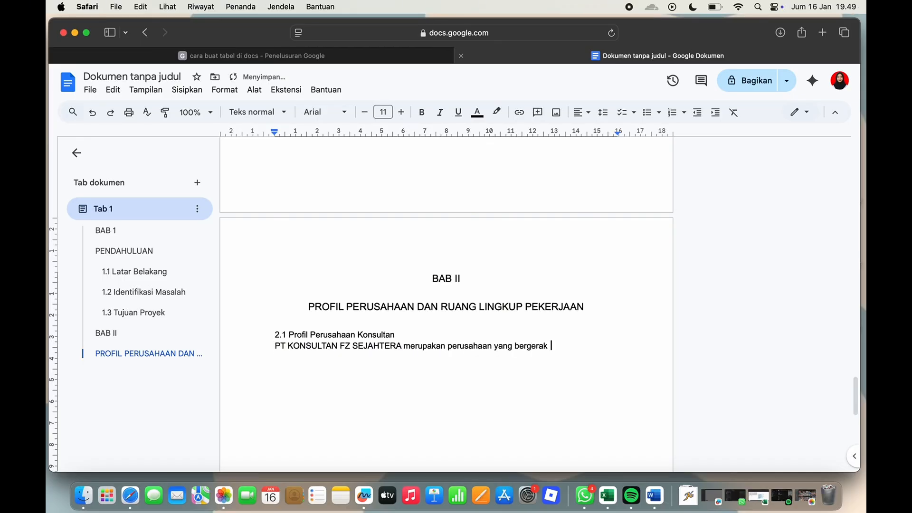
type(" dibidang jasa konsultan manajemen")
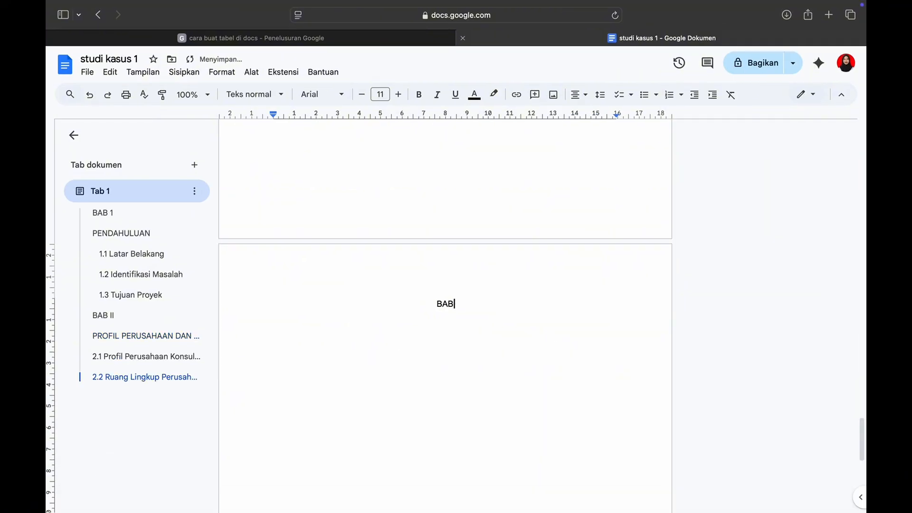
Write the two-line chapter title "BAB III" and "METODOLOGI DAN JADWAL PELAKSANAAN" on the new page
type("I")
key("Return")
type("METODOLOGI DAN JADWAL PELAKSANAAN")
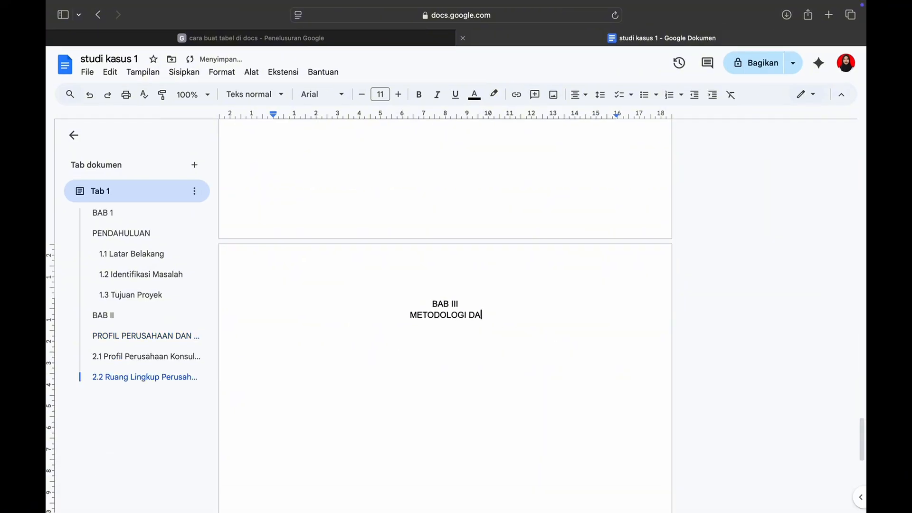
Apply the Heading 1 style to both lines of the BAB III title and reduce their font size
left_click_drag(431, 303, 280, 328)
left_click(222, 72)
mouse_move(230, 116)
left_click(430, 197)
left_click(368, 97)
left_click(368, 97)
left_click(368, 97)
double_click(368, 97)
double_click(368, 97)
Add "3.1 Metodologi Pelaksanaan" below the title with the line "Metode yang digunakan dalam pelaksanaan proyek ini antara lain :"
double_click(574, 330)
key("Return")
type("3.1 Metodologi Pelaksanaan")
key("Return")
type("Metode yang digunakan dalam pelaksanaan proyek ini antara lain :")
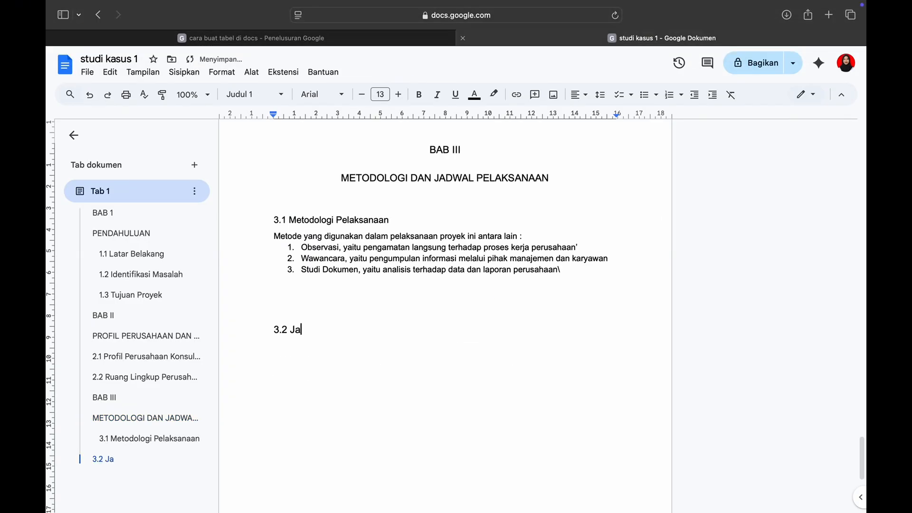
Complete the subheading "3.2 Jadwal Pelaksaan Proyek" and apply the Heading 2 style to it
type("dwal Pelaksaan Proyek")
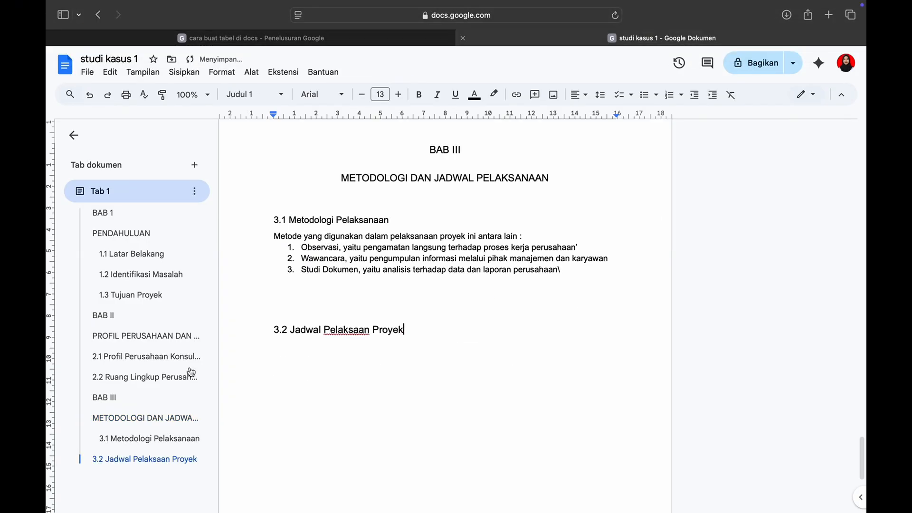
left_click_drag(273, 330, 409, 333)
left_click(221, 71)
mouse_move(299, 111)
mouse_move(407, 215)
left_click(584, 216)
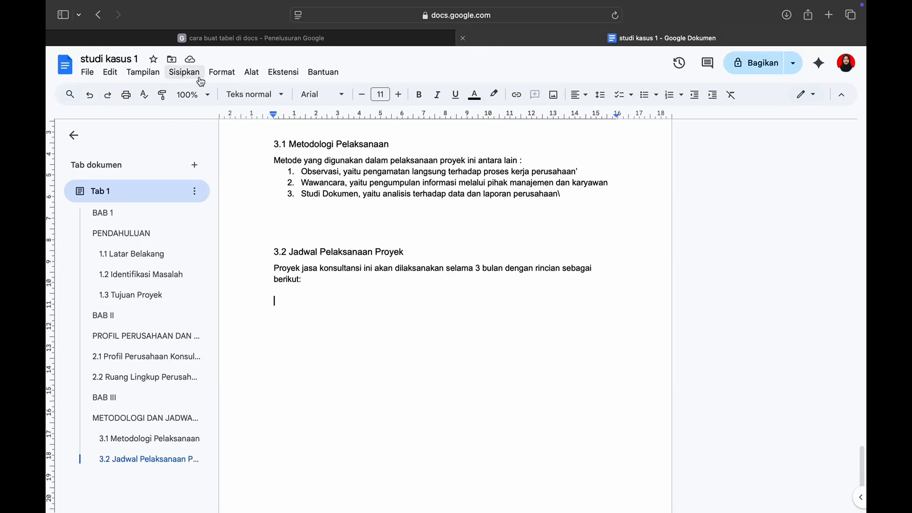
Insert a two-column table below the 3.2 schedule introduction and narrow its first column
left_click(200, 79)
mouse_move(322, 123)
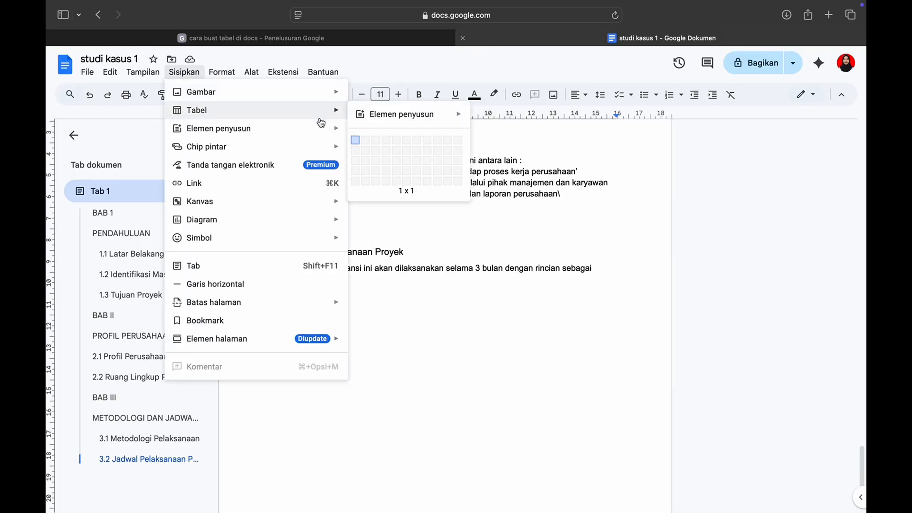
left_click(364, 178)
left_click_drag(445, 310, 341, 316)
Enter the schedule table headers "BULAN" and "KEGIATAN", and "Bulan 1" in the first row below
type("BULAN")
key("Tab")
type("KEGIATAN")
key("Tab")
type("Bulan 1")
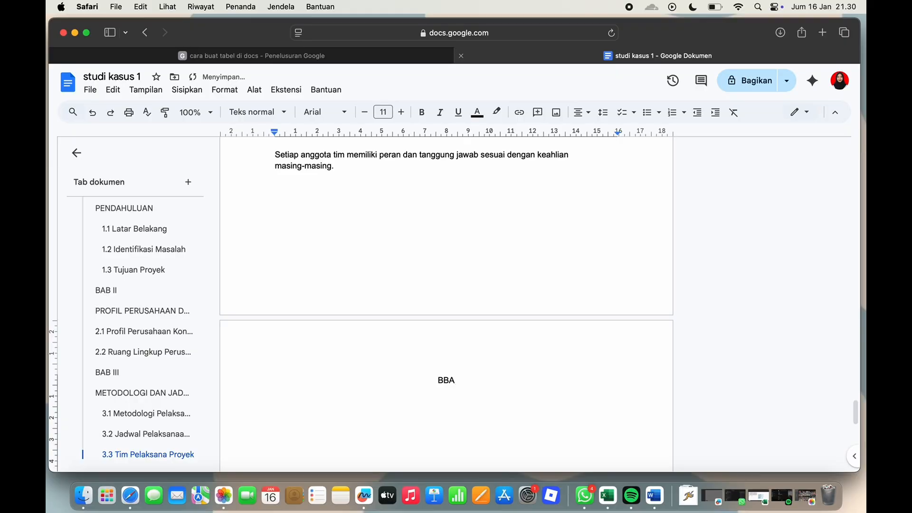
Add "ANGGARAN BIAYA PROYEK" as the second line of the BAB IV chapter title
key("Return")
type("ANGGARAN BIAYA PROYEK")
Apply the Heading 1 style to both lines of the BAB IV title and reduce their font size
key("shift+Up")
key("shift+Home")
left_click(224, 90)
mouse_move(256, 127)
left_click(590, 216)
triple_click(365, 112)
double_click(364, 113)
double_click(365, 112)
Add the subsection line "4.1 Rencana anggaran Biaya" below the BAB IV title
scroll(564, 316, "down", 1)
key("Down")
type("4.1")
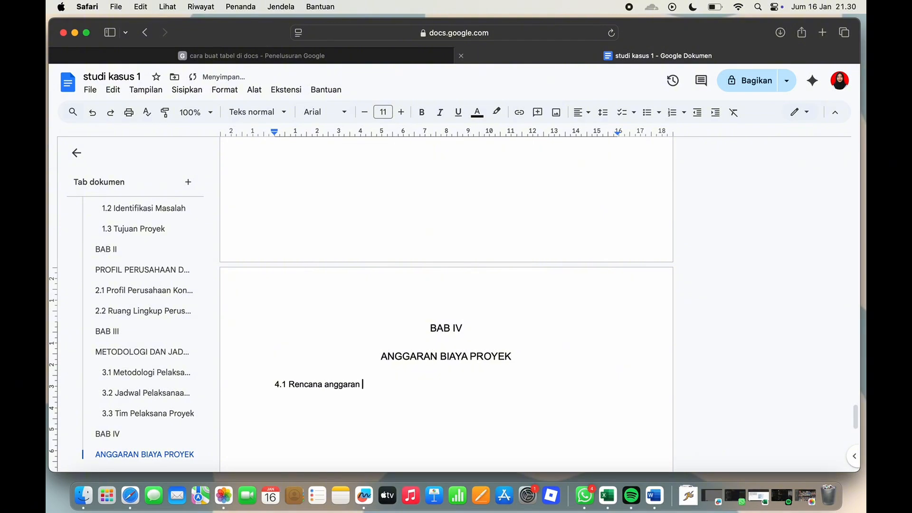
type(" Rencana anggaran Biaya")
Insert a table of three columns and eight rows below 4.1 and narrow its first column
scroll(447, 285, "down", 4)
left_click(186, 90)
mouse_move(276, 128)
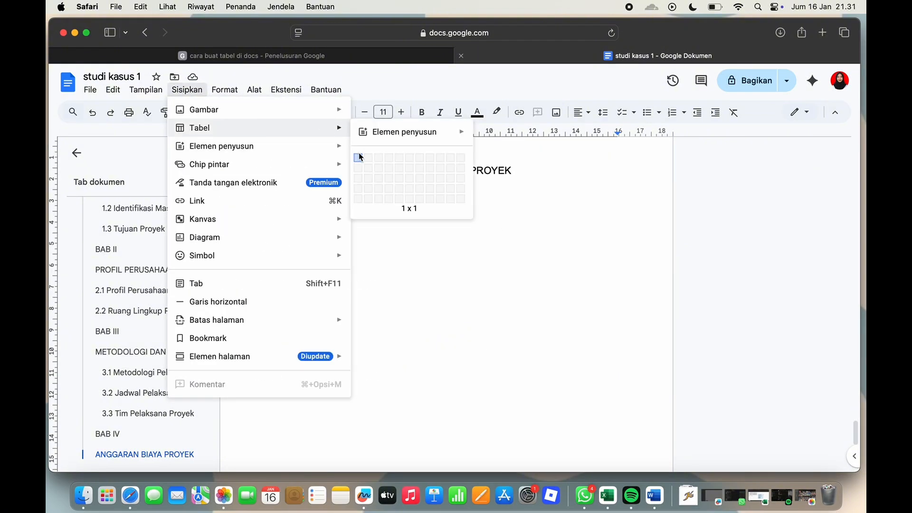
left_click(379, 230)
left_click_drag(387, 236, 299, 264)
Enter the budget table headers "NO", "URAIAN BIAYA" and "JUMLAH"
left_click(289, 239)
type("NO")
key("Tab")
type("URAIAN BIYA")
key("Tab")
type("JUMLAH")
key("Tab")
Number the budget table rows 1 to 6 in the NO column
type("1")
key("Down")
type("2")
key("Down")
type("3")
Enter the cost descriptions "Honor Project manager" in row 1 and "Honor Konsultan Utama" in row 2
key("Down")
type("4")
Enter the amounts "RP. 15.000.000" for row 1 and "RP. 20.000.000" for row 2 in the JUMLAH column
key("Down")
type("5")
key("Down")
type("6")
key("Up")
key("Up")
key("Up")
key("Up")
key("Up")
key("Right")
type("Honor Project manager")
key("Down")
type("Honor Konsultan Utama")
key("Up")
key("Right")
type("RP. 15.000.000")
key("Down")
type("RP. 20.000.000")
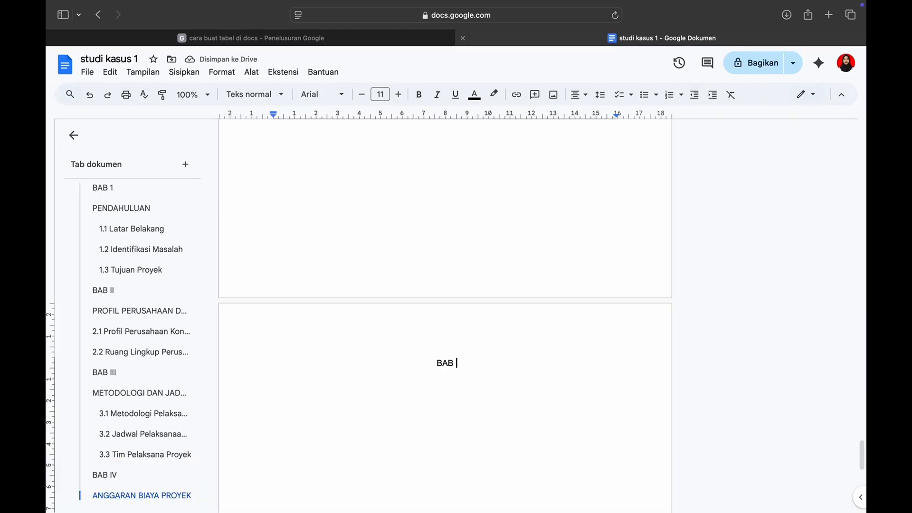
Write the two-line chapter title "BAB V" and "PENUTUP" on the new page
type("V")
key("Return")
type("PENUTUP")
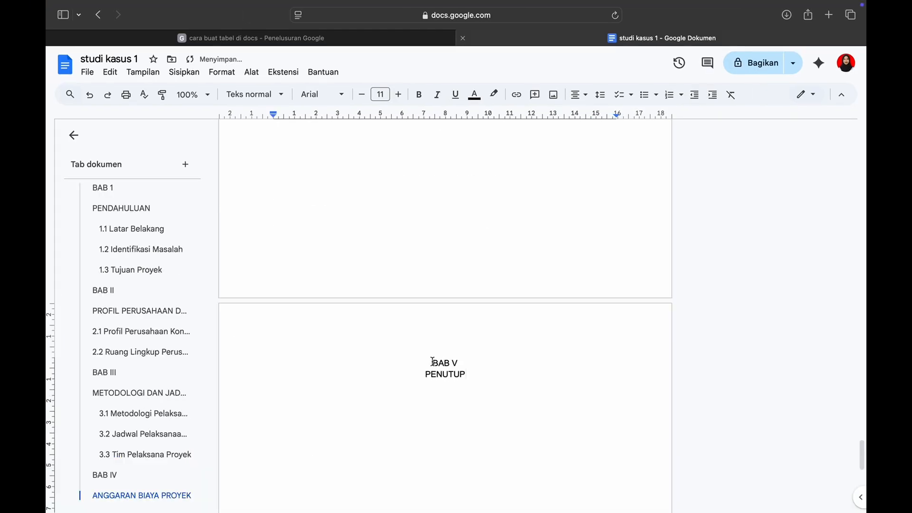
Apply the Heading 1 style to both lines of the BAB V title and reduce their font size
left_click_drag(433, 359, 472, 377)
left_click(222, 72)
mouse_move(266, 110)
mouse_move(425, 201)
left_click(593, 201)
left_click(362, 95)
left_click(362, 94)
left_click(362, 94)
double_click(362, 94)
double_click(362, 94)
left_click(362, 95)
left_click(532, 376)
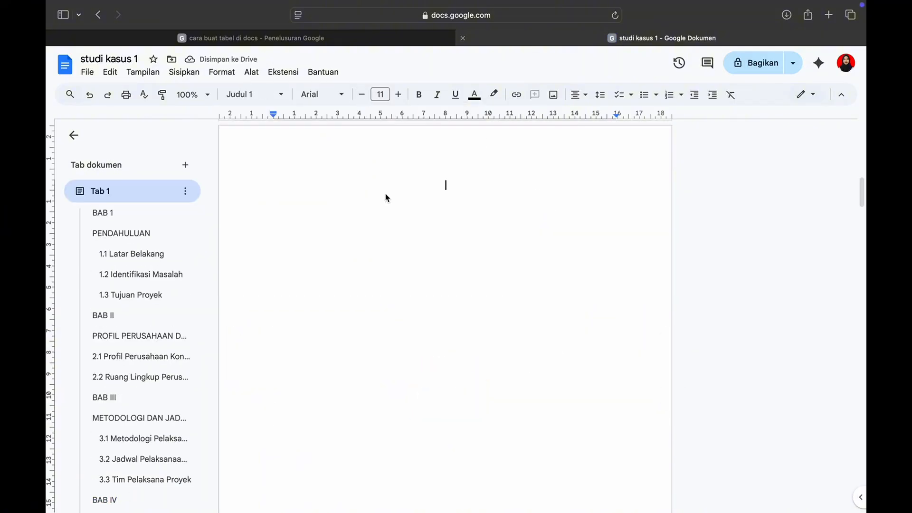
Write the page title "DAFTAR ISI" on the page before BAB 1 and apply the Heading 1 style to it
type("DAFTAR ISI")
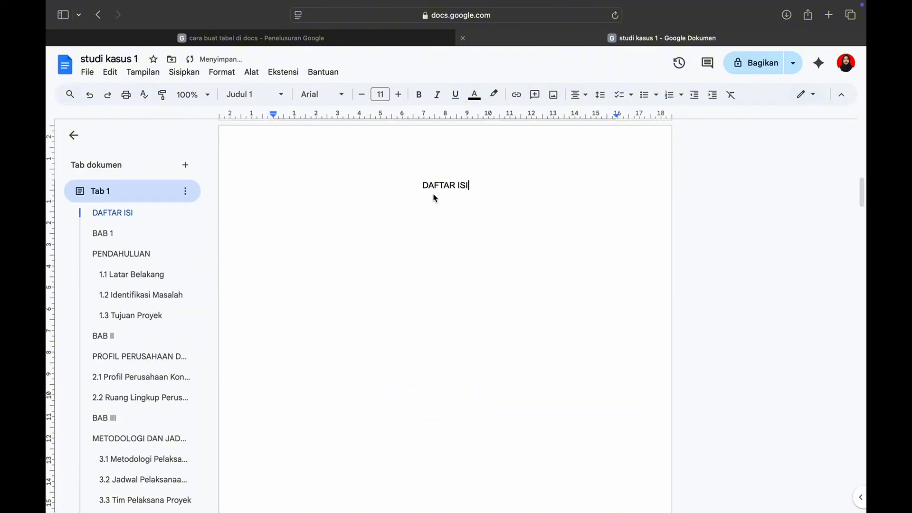
left_click_drag(424, 188, 474, 190)
left_click(228, 71)
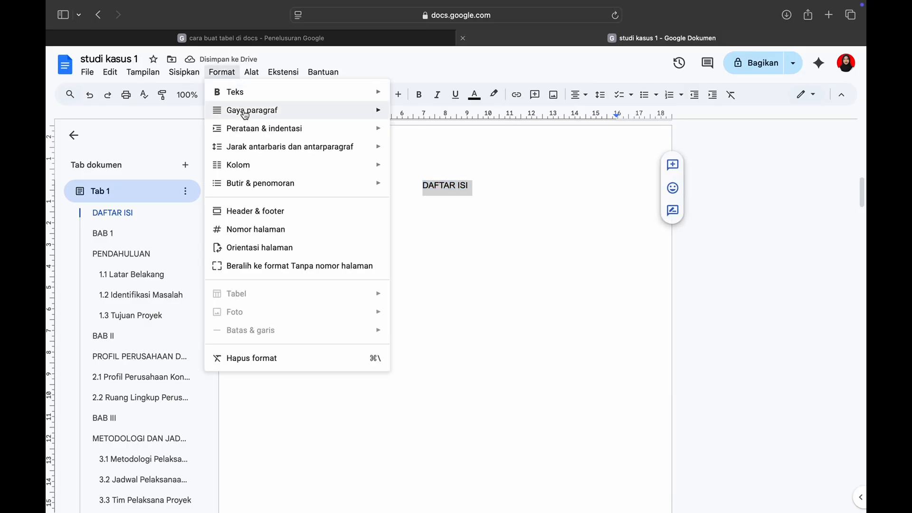
mouse_move(379, 114)
mouse_move(418, 205)
left_click(570, 201)
Insert a table of contents on a new line below the DAFTAR ISI heading
key("Return")
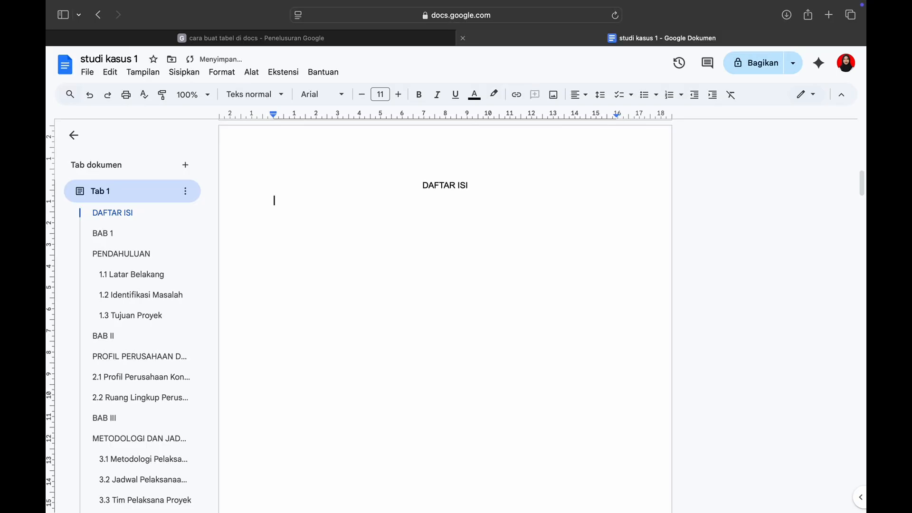
left_click(184, 72)
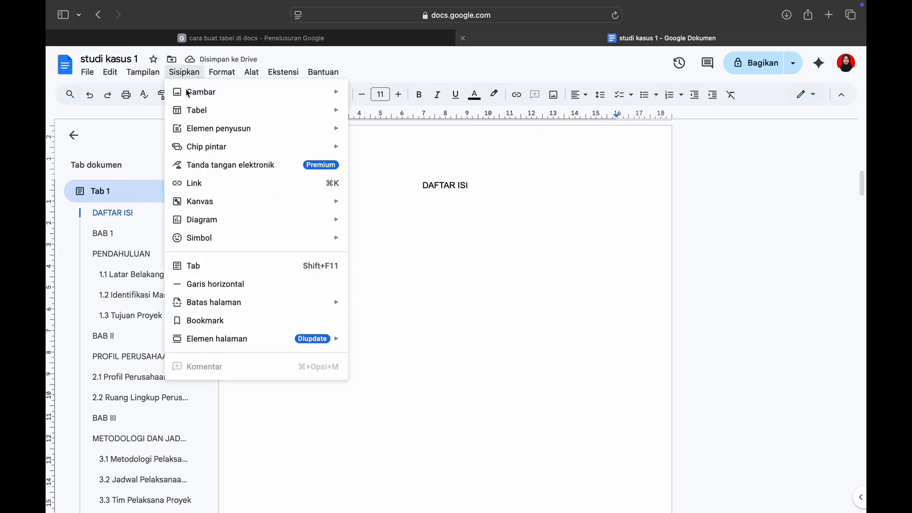
mouse_move(240, 338)
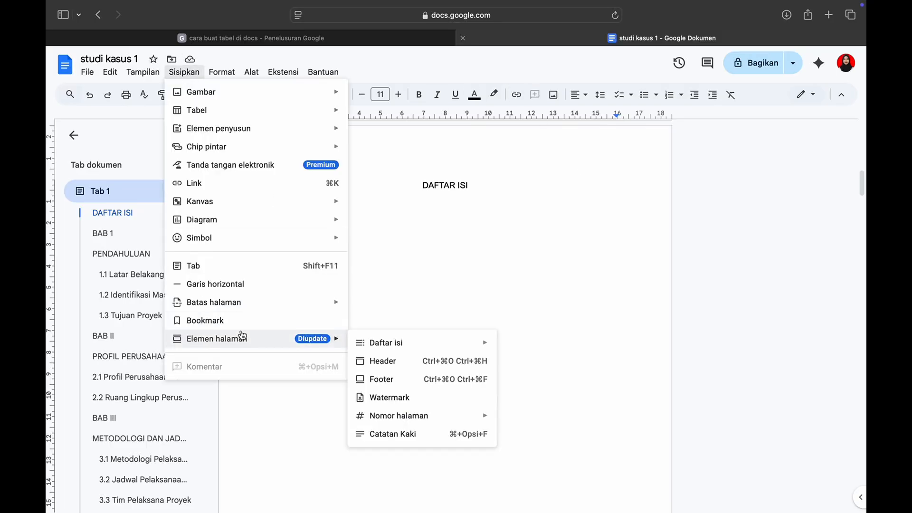
mouse_move(497, 344)
left_click(548, 352)
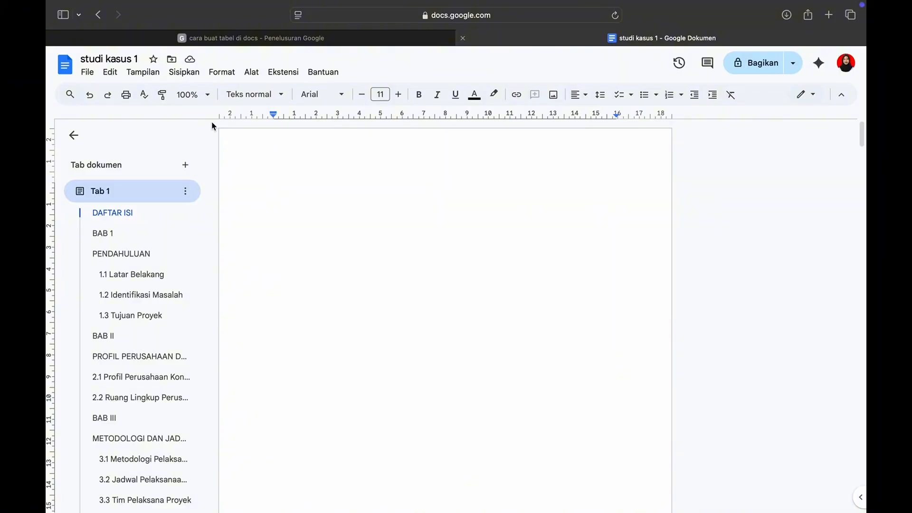
Add a header to the document from its first page
left_click(184, 73)
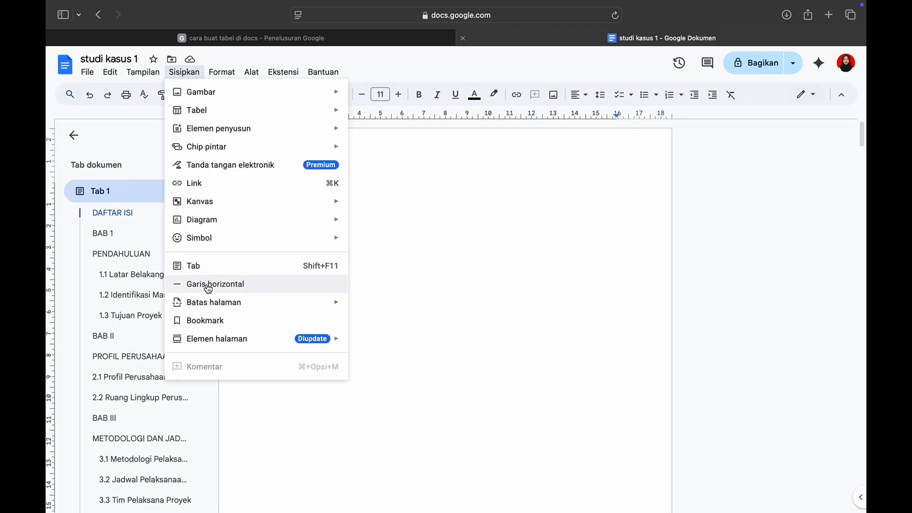
mouse_move(219, 342)
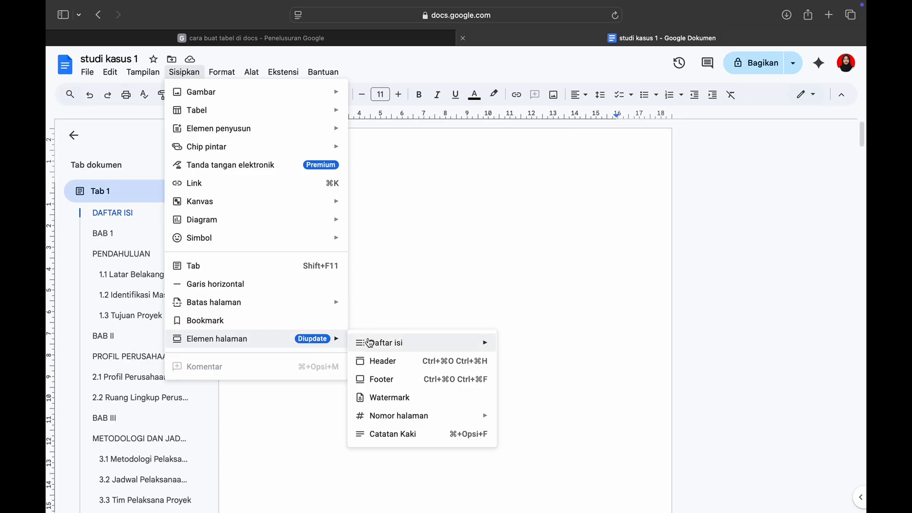
mouse_move(371, 348)
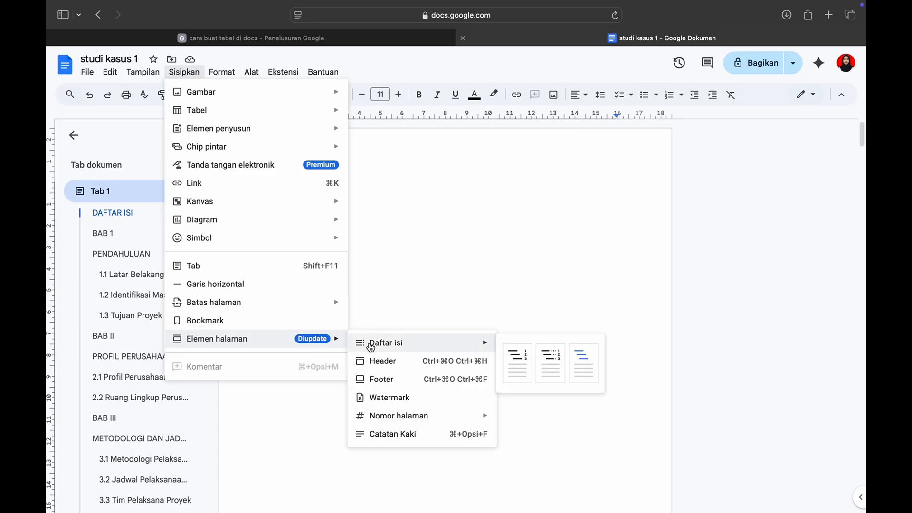
left_click(379, 365)
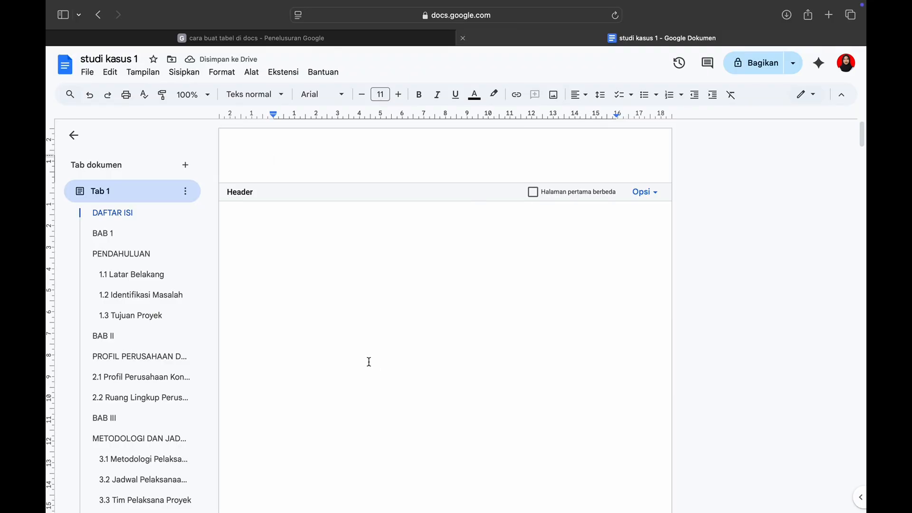
Insert the WhatsApp JPEG logo from the Downloads folder into the header and shrink it to about 3.5 cm wide
left_click(184, 72)
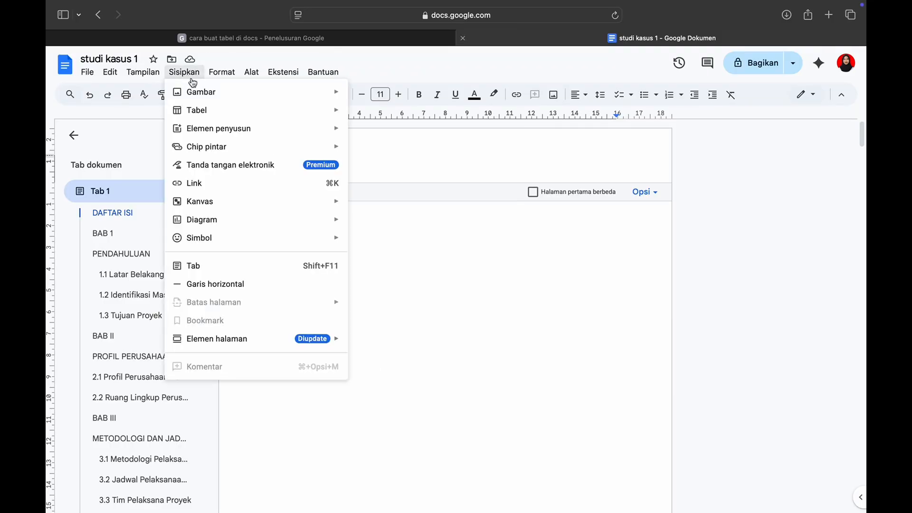
mouse_move(238, 92)
left_click(365, 96)
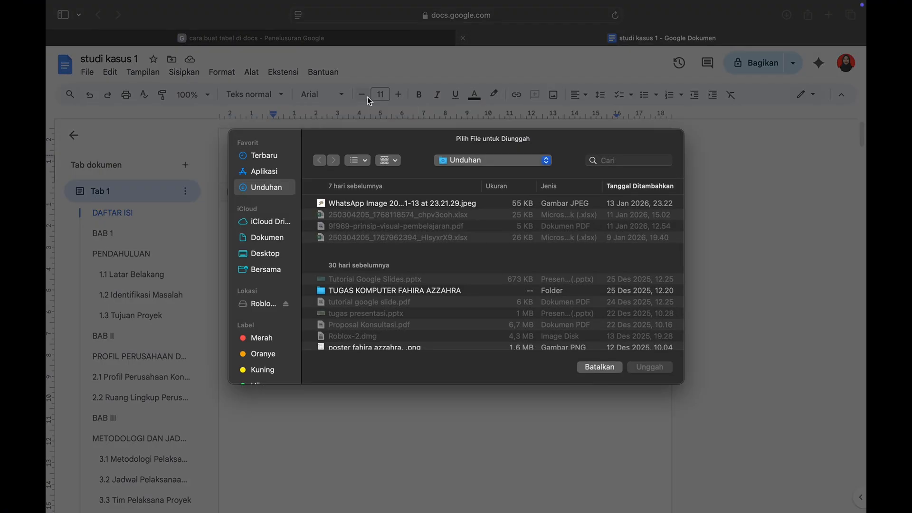
left_click(336, 203)
left_click(632, 366)
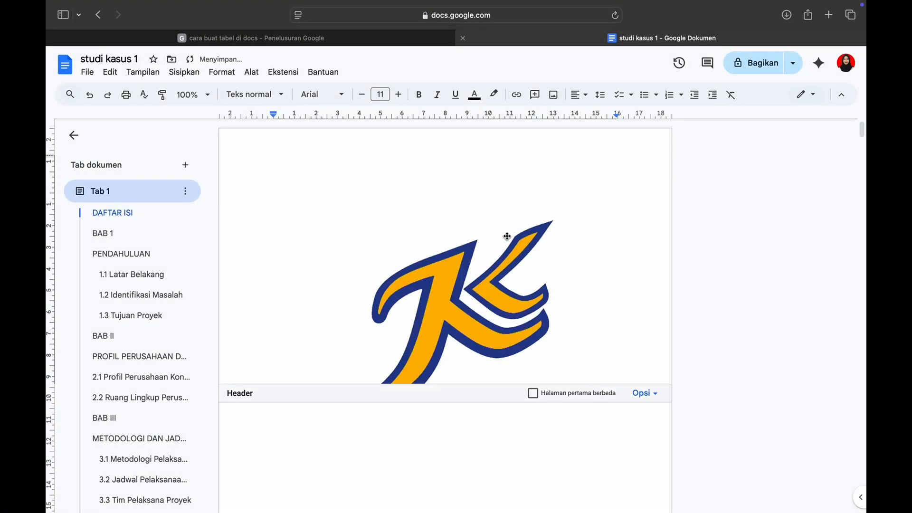
left_click_drag(618, 492, 348, 230)
Try wrapping text around the header logo, and set the logo back in line with the text
left_click(308, 247)
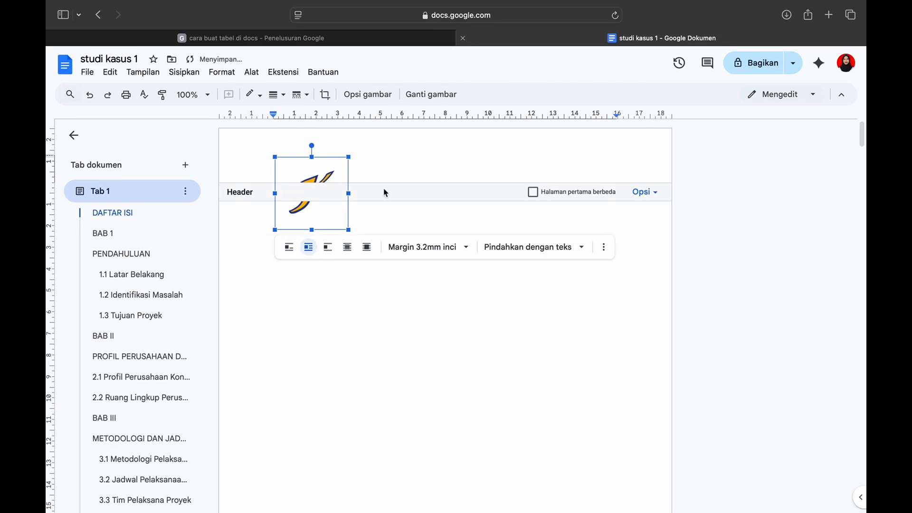
left_click(401, 163)
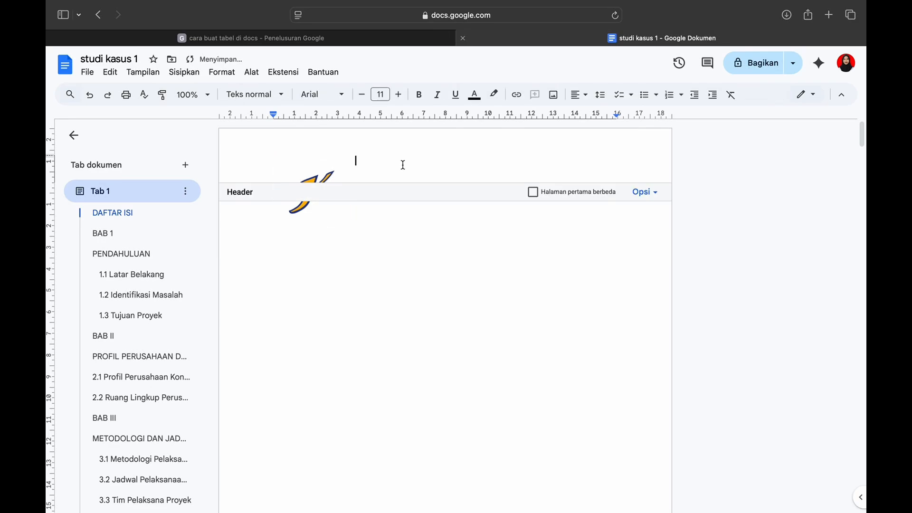
left_click(303, 162)
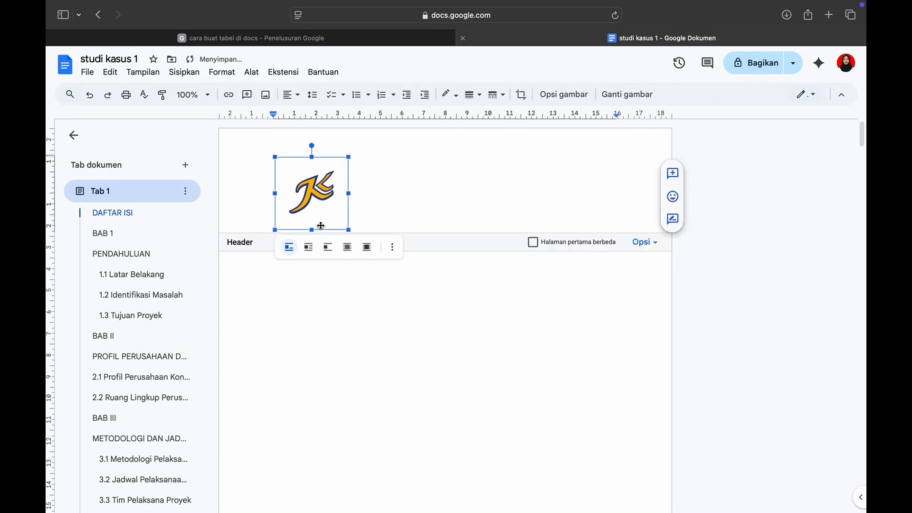
left_click(383, 202)
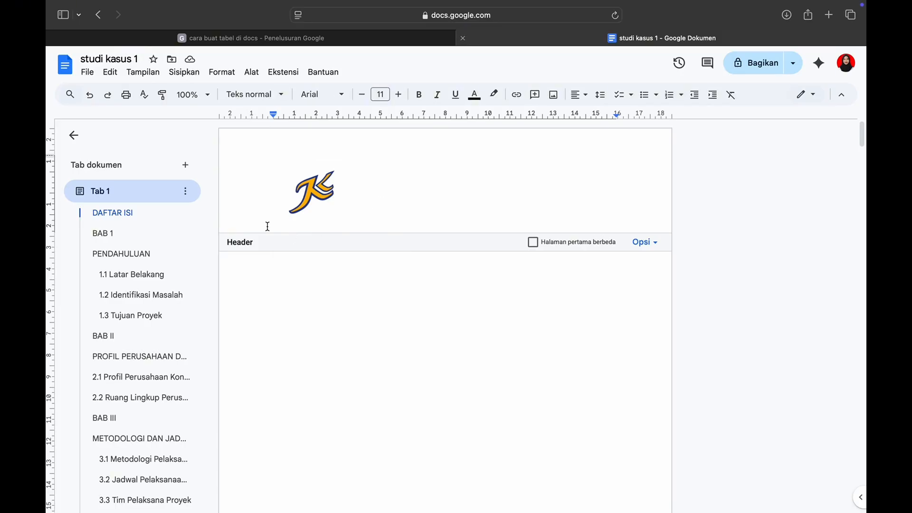
Insert a horizontal line on a new line below the logo in the header
left_click(267, 227)
left_click(348, 201)
key("Return")
left_click(143, 72)
mouse_move(183, 74)
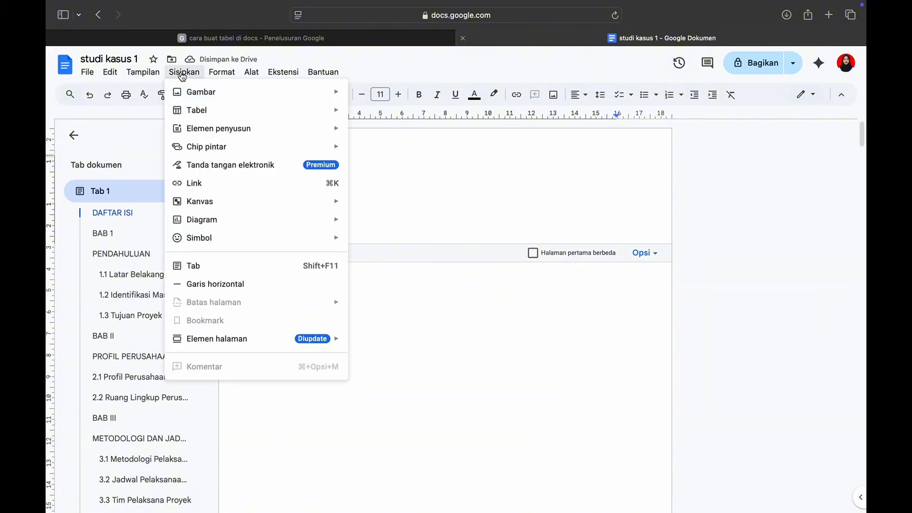
left_click(209, 284)
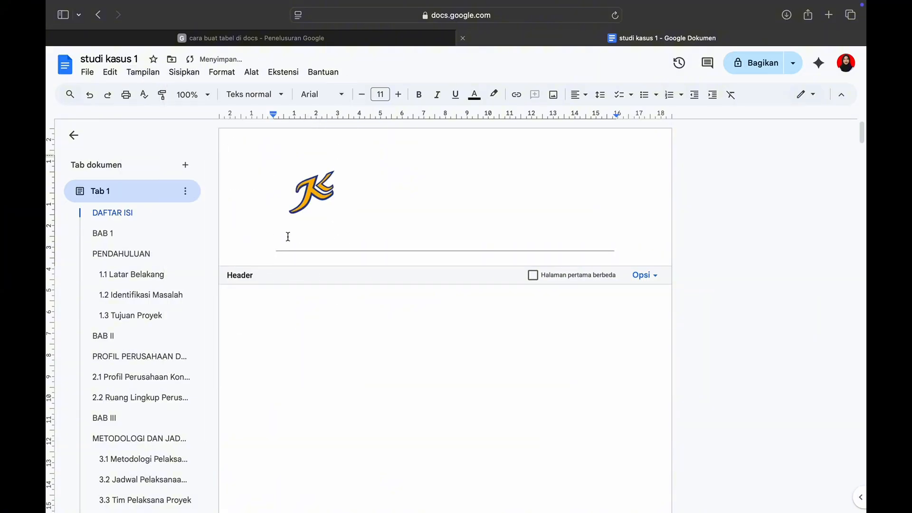
Remove the blank line above the horizontal line and write "PT KONSULTANSI FZ SEJAHTERA" beside the header logo
key("BackSpace")
key("BackSpace")
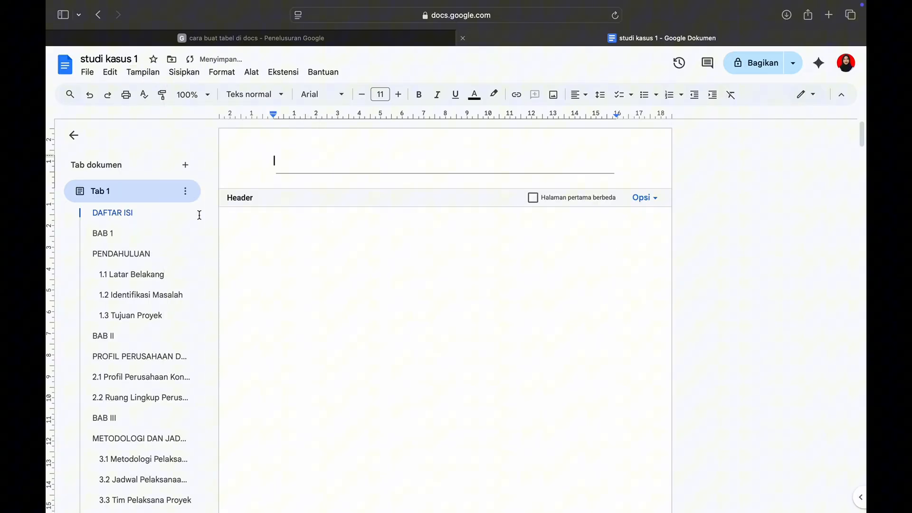
left_click(89, 95)
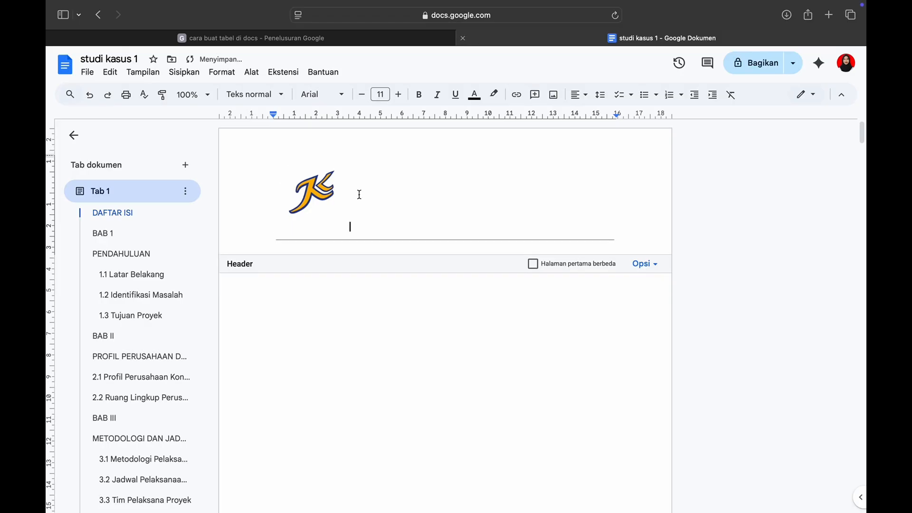
type("PT KONSULTANSI FZ SEJAHTERA")
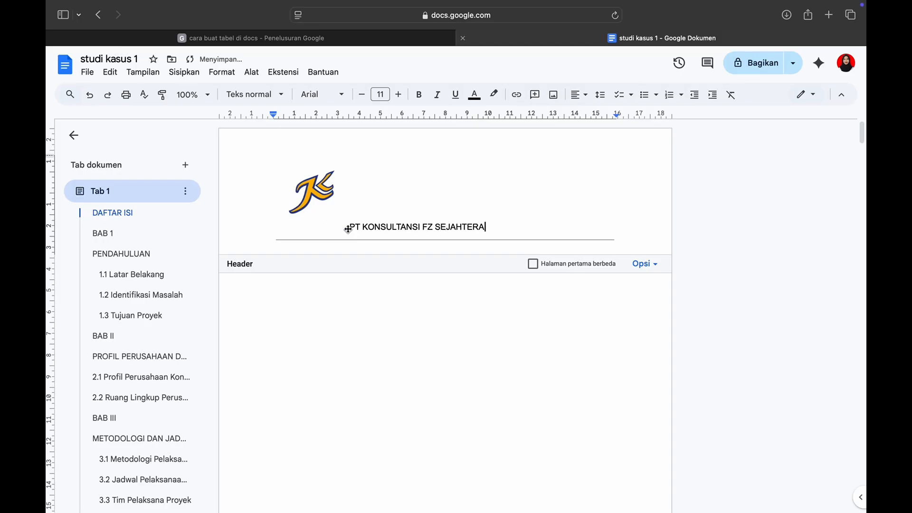
Apply the Title (Judul) style to the company name in the header, make it bold and reduce its font size
left_click_drag(349, 230, 503, 220)
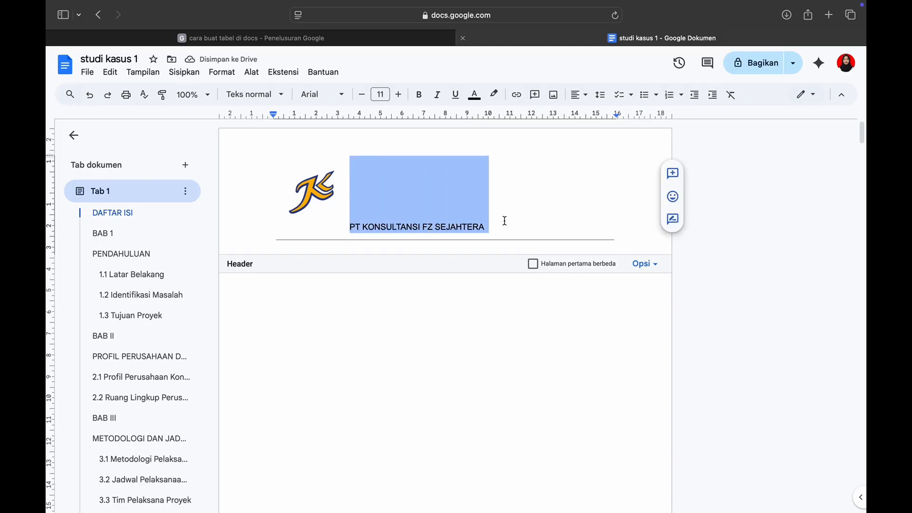
left_click(232, 75)
mouse_move(240, 117)
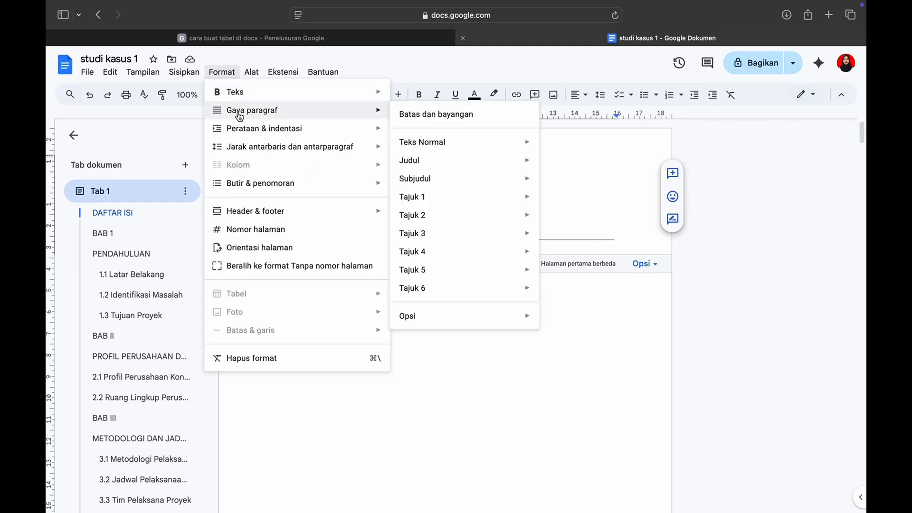
mouse_move(411, 162)
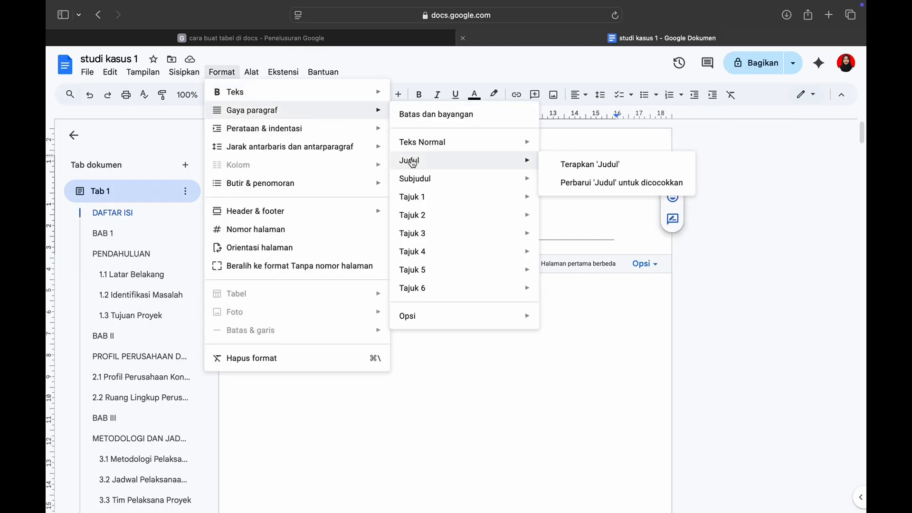
left_click(564, 162)
left_click(362, 95)
triple_click(362, 94)
double_click(362, 95)
left_click(362, 95)
left_click(362, 94)
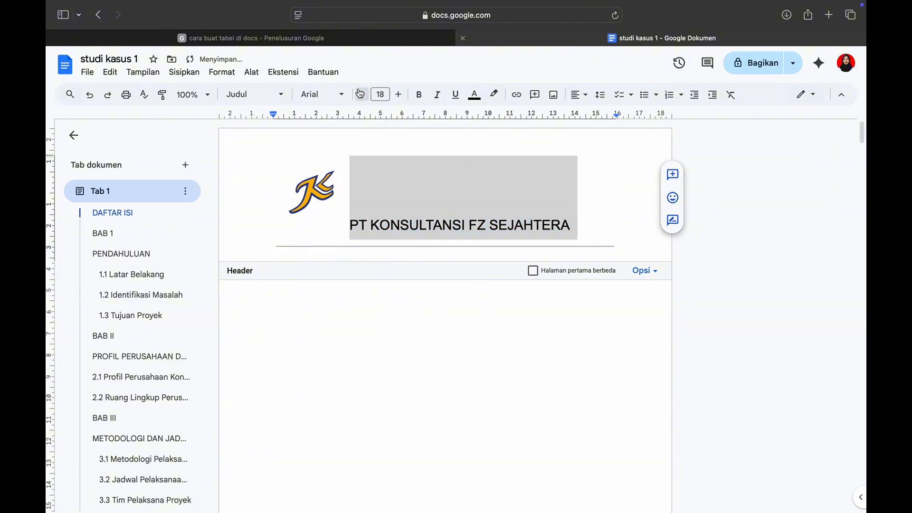
left_click(362, 95)
left_click(362, 95)
double_click(398, 94)
left_click(398, 94)
left_click(398, 94)
left_click(419, 94)
left_click(362, 94)
Centre-align the empty lines at the start of the first page's body, below the header
left_click(546, 358)
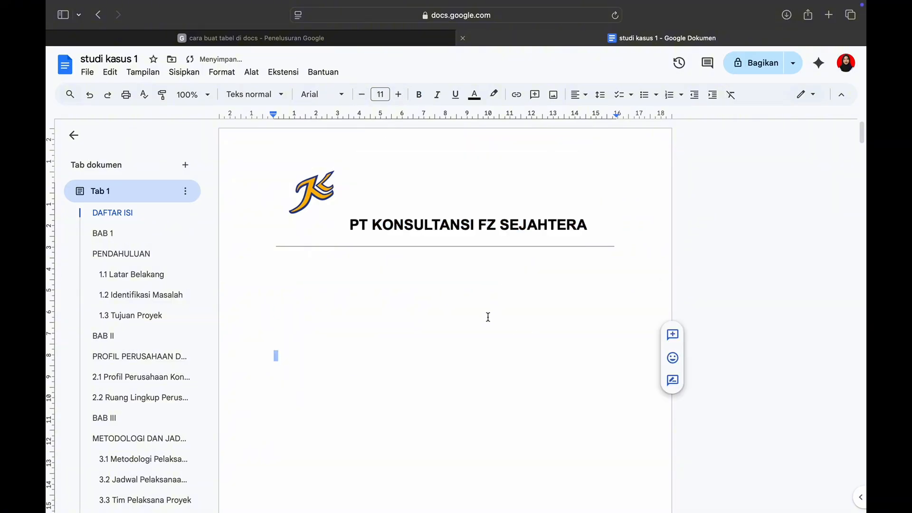
left_click(579, 96)
left_click(595, 114)
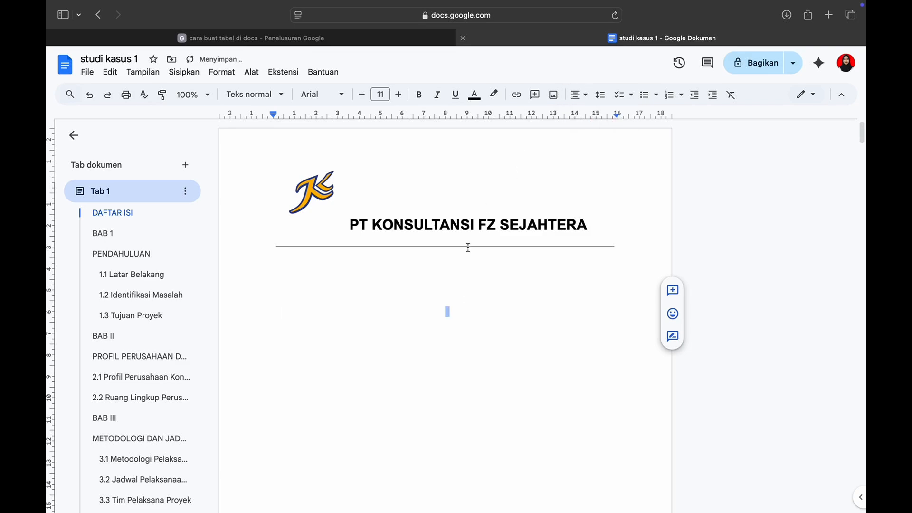
left_click(451, 283)
left_click(579, 95)
left_click(596, 116)
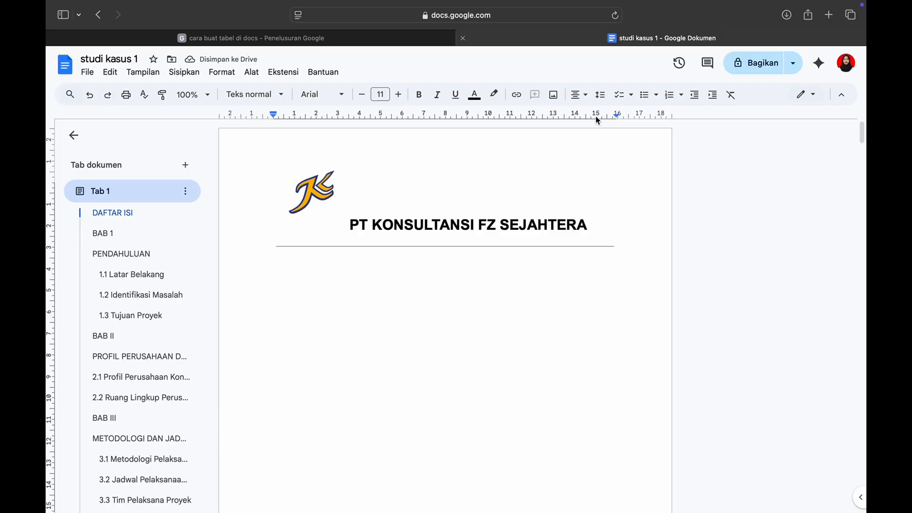
Write the cover page title starting with "PROPOSAL PROYEK JASA KONSULTANSI" on the centred line below the header
type("PR")
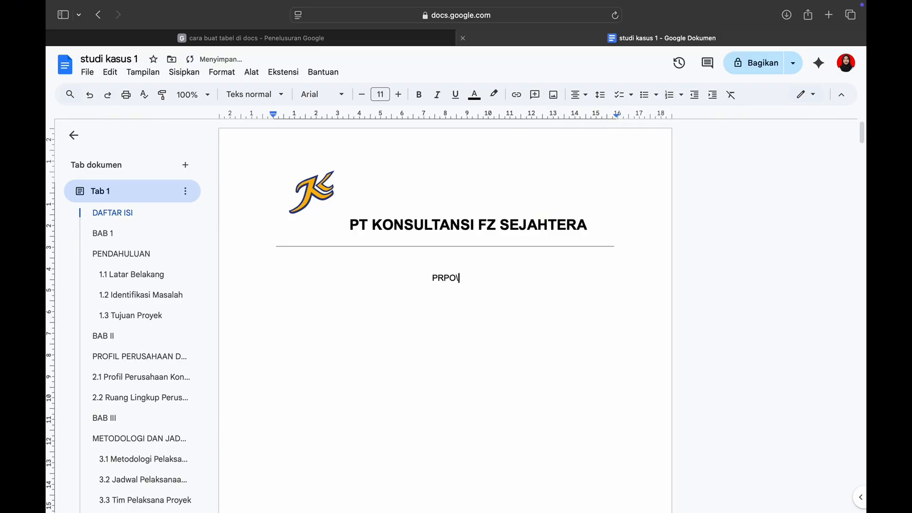
type("OPOSAL PROYEK JASA ")
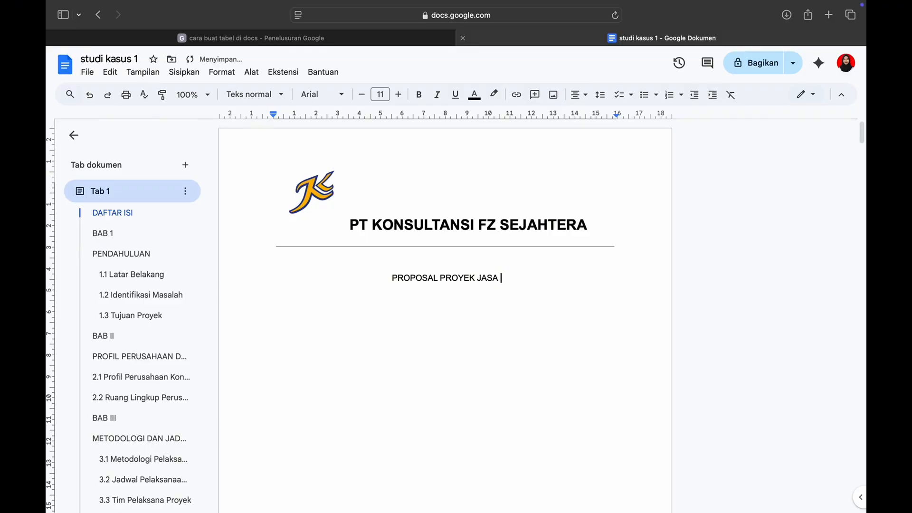
type("KONSULTANSI")
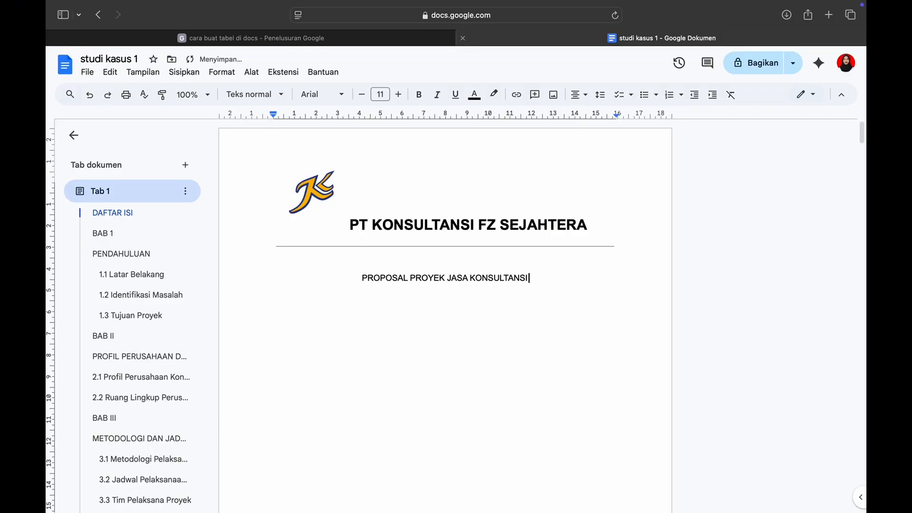
type(" MANAJE")
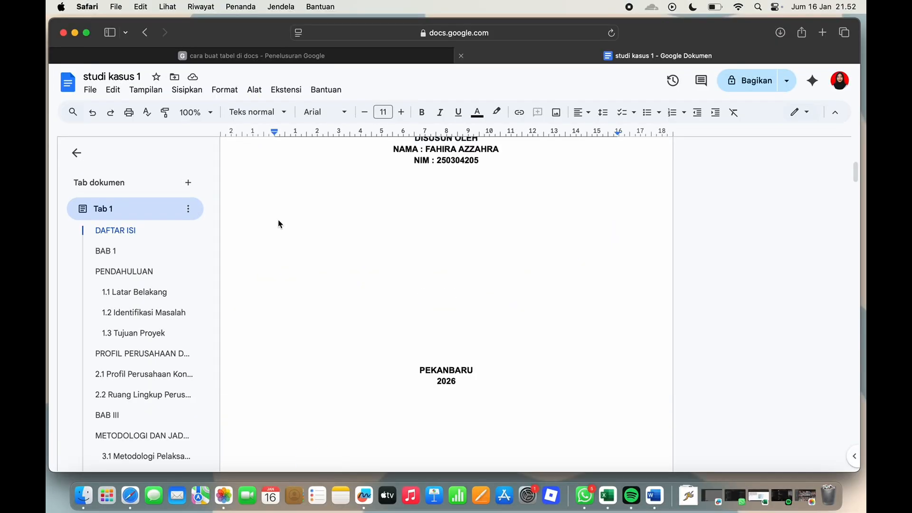
Add a footer to the proposal document in Tab 1
scroll(259, 200, "up", 5)
scroll(260, 200, "down", 5)
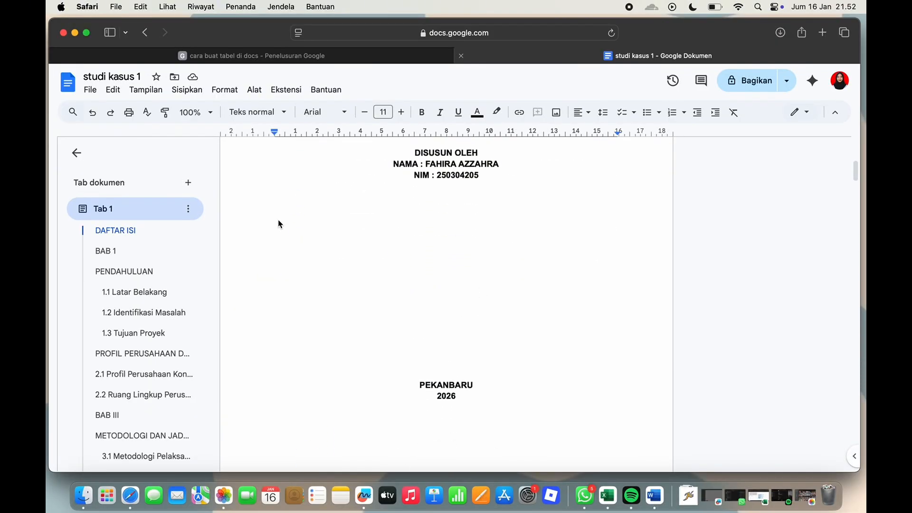
left_click(186, 90)
mouse_move(221, 358)
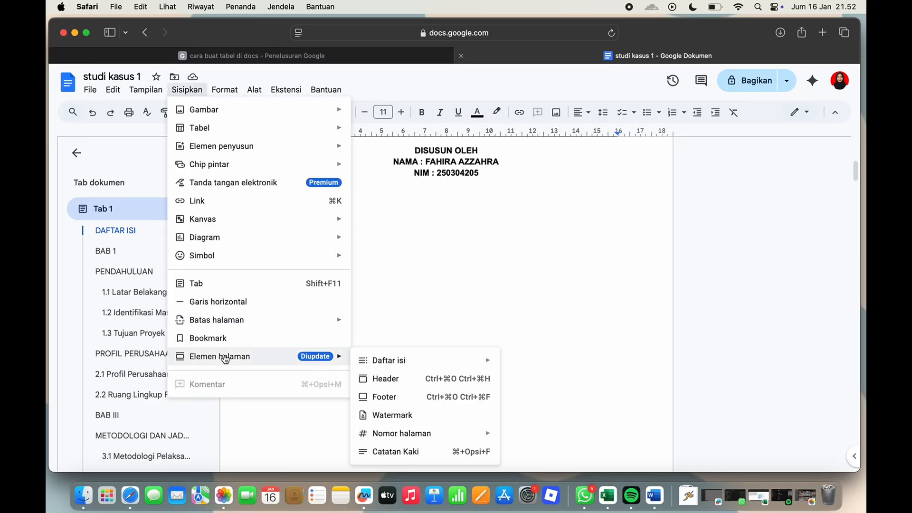
left_click(386, 397)
scroll(387, 396, "up", 10)
scroll(387, 395, "down", 5)
scroll(387, 397, "up", 5)
scroll(387, 397, "down", 4)
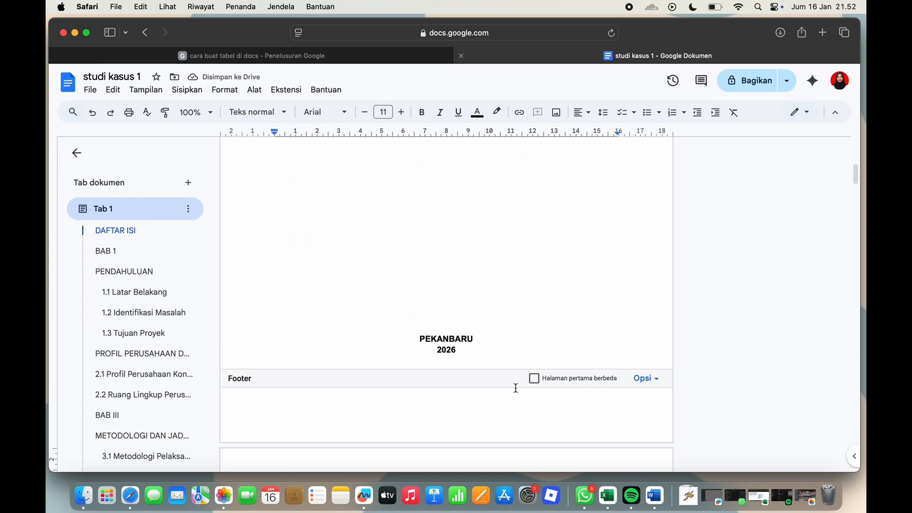
Add page numbers in the footer, shown on the first page and starting from 1
left_click(644, 379)
left_click(647, 417)
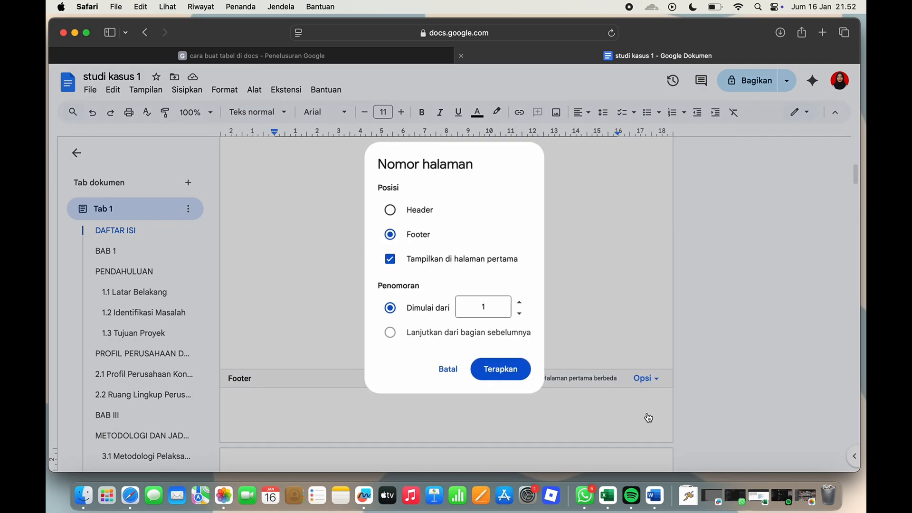
left_click(525, 372)
Review the proposal's pages through to the last one, checking the header and the page numbers
scroll(524, 372, "down", 10)
scroll(525, 371, "down", 5)
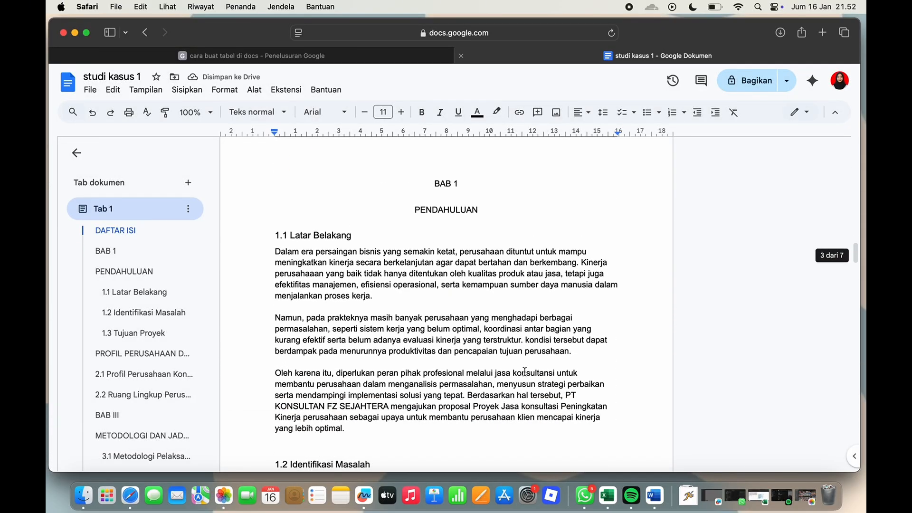
scroll(525, 372, "up", 2)
scroll(579, 297, "up", 2)
scroll(580, 296, "down", 15)
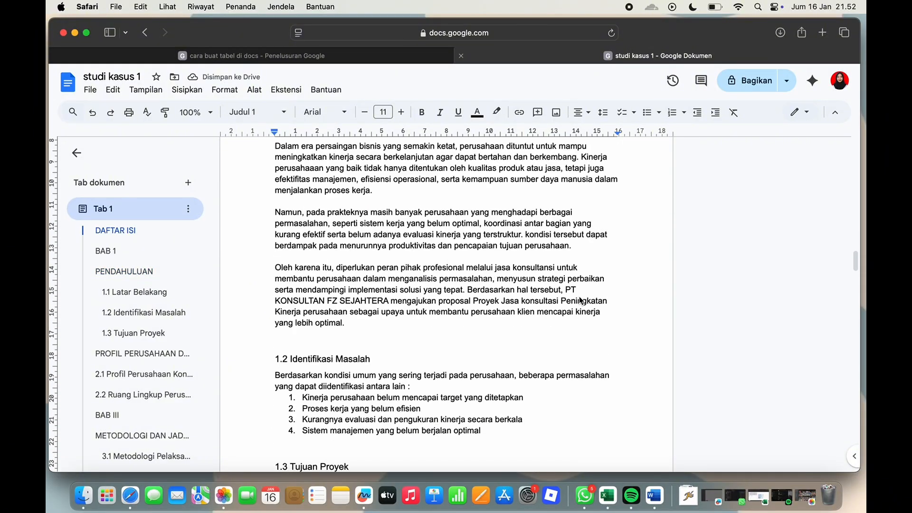
scroll(579, 296, "down", 20)
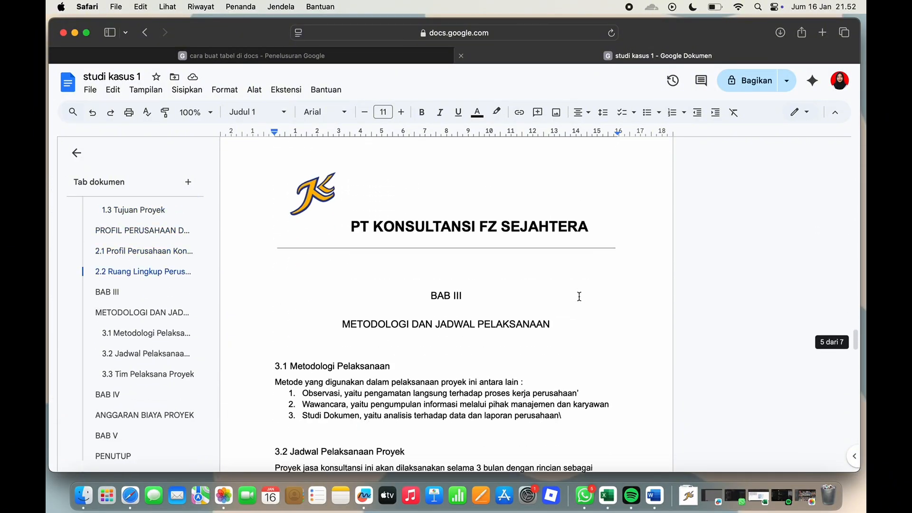
scroll(579, 296, "down", 15)
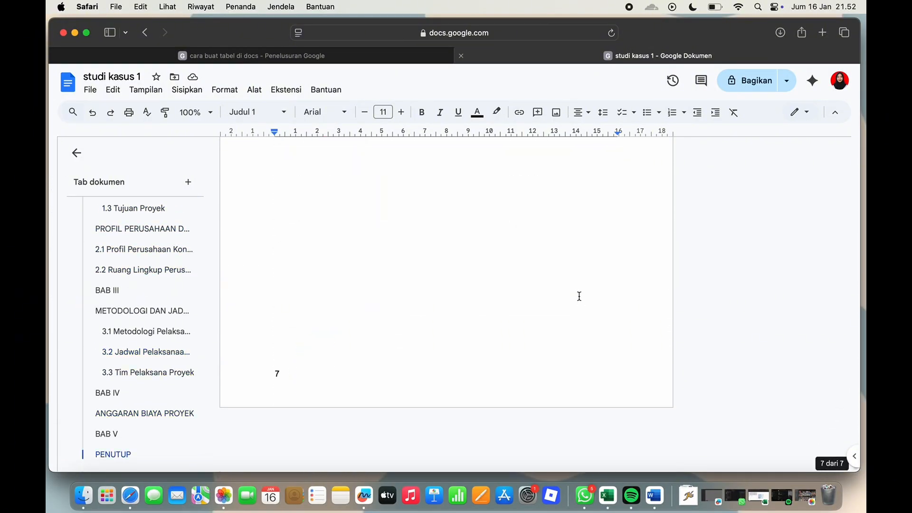
scroll(579, 296, "down", 5)
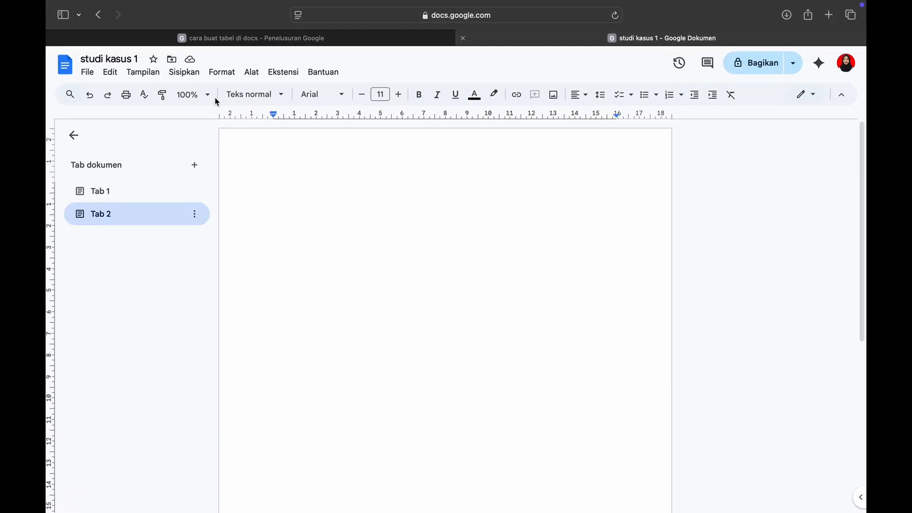
Add a header to the blank page in Tab 2
left_click(184, 71)
mouse_move(222, 338)
left_click(364, 312)
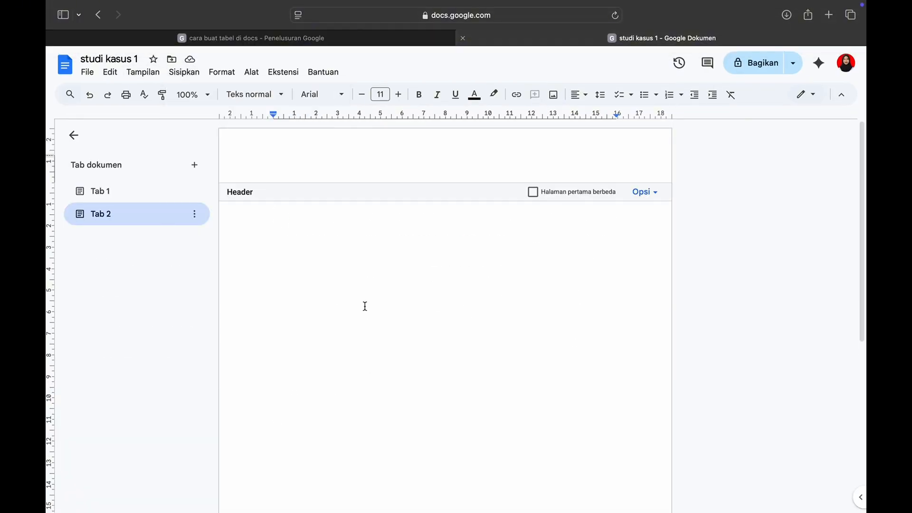
Write the centred title "SURAT PENAWARAN KERJA SAMA" in the Tab 2 header and left-align the line below it
type("suRAT PENAWARAN KERJA SAMA")
key("Return")
key("super+shift+l")
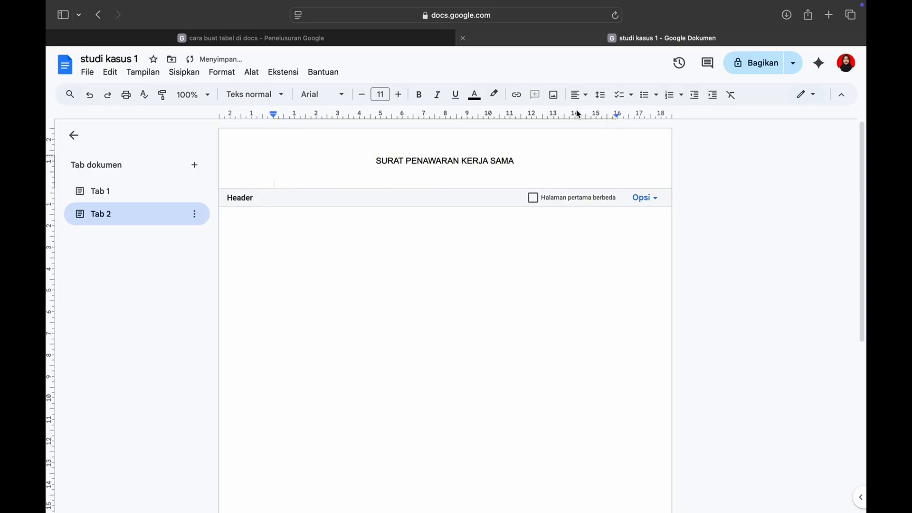
Write the letterhead heading "KOP SURAT PERUSAHAAN" in the header, followed by "PT : KONSULTAN FZ SEJAHTERA" and the company's "ALAMAT" line
key("Return")
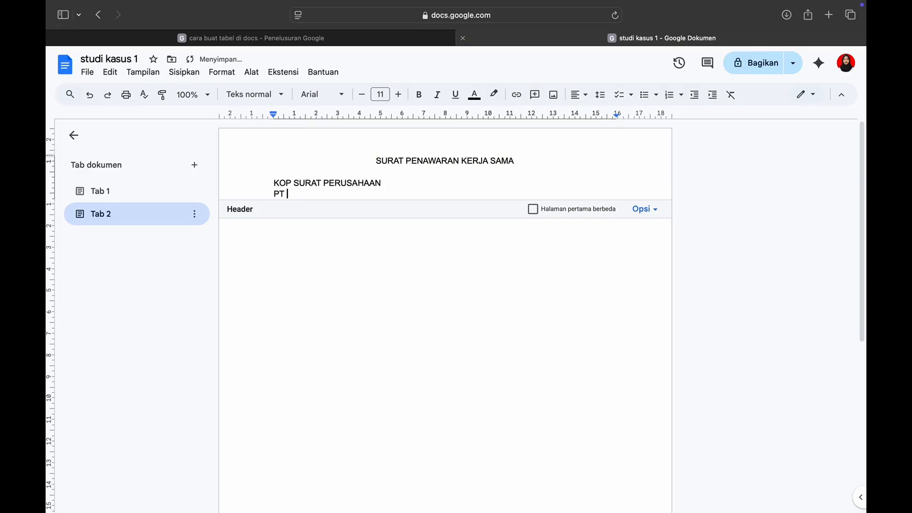
type("PT : KONSULTAN FZ SEJAHTERA")
key("Return")
type("ALAMAT : PEKANBARY")
key("BackSpace")
type("U")
key("Return")
Complete the letterhead with a "TELEPON" line for the phone number and an "EMAIL" line for the company's e-mail address
type("TE")
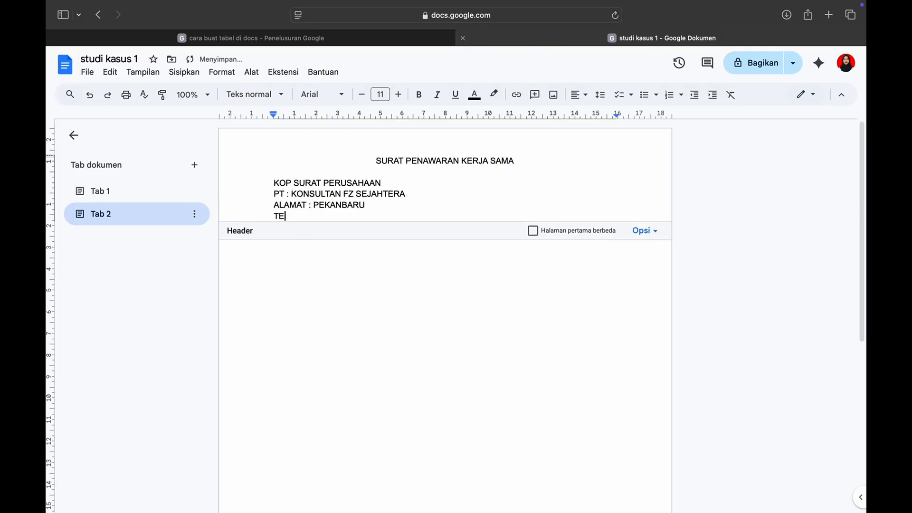
key("XF86AudioRaiseVolume")
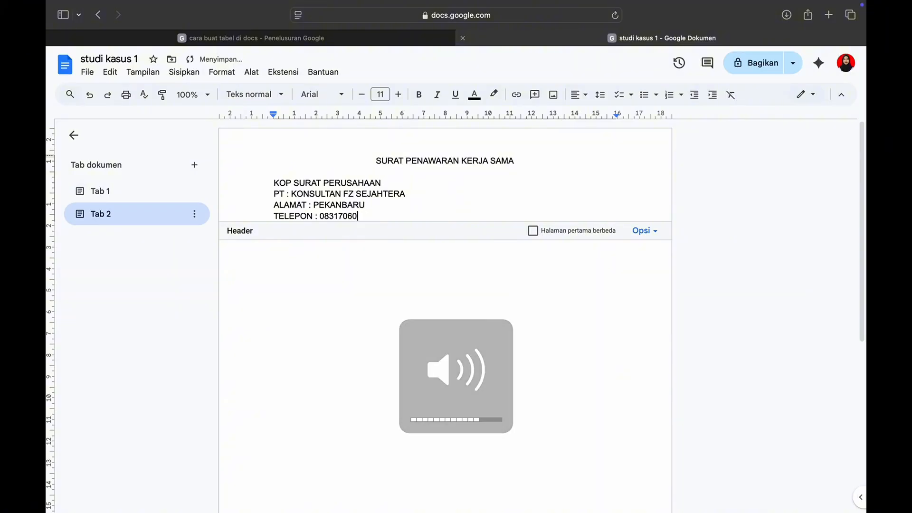
key("Return")
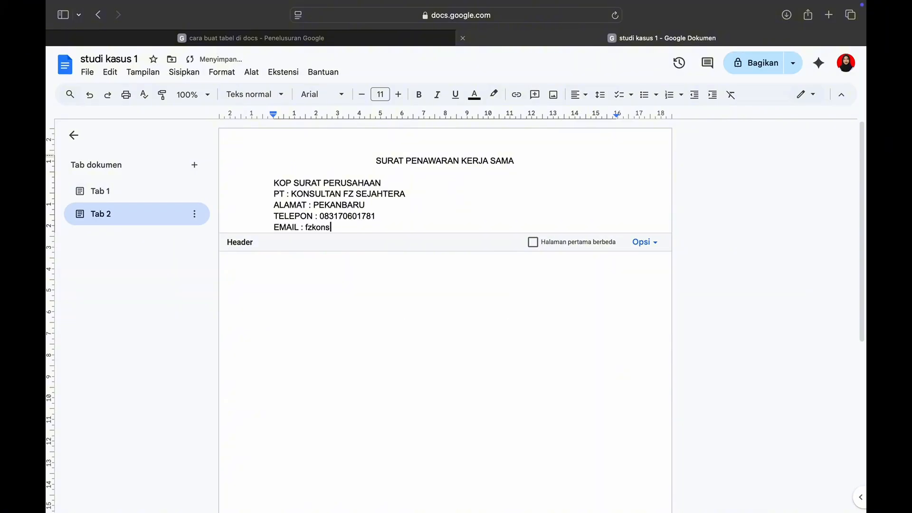
type("com")
key("Return")
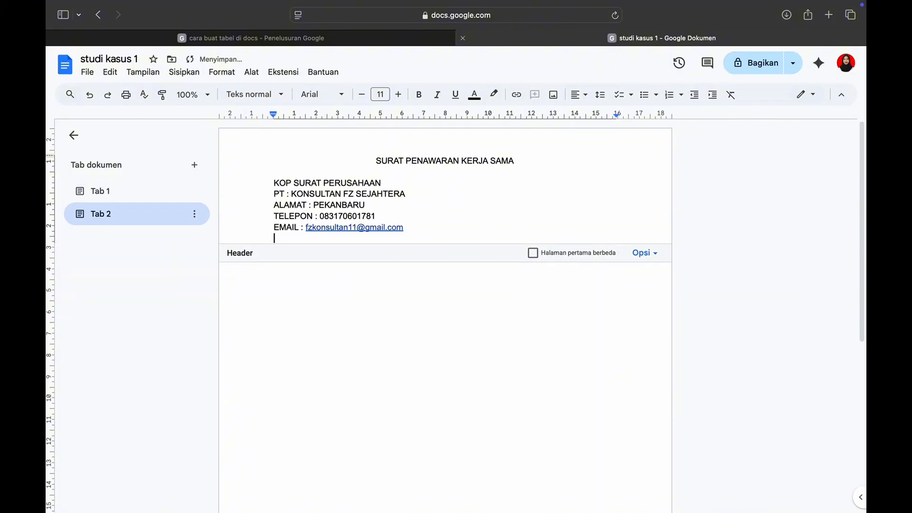
Insert a horizontal line below the letterhead and make the title and the "KOP SURAT PERUSAHAAN" heading bold
left_click(184, 72)
left_click(228, 282)
left_click_drag(376, 160, 544, 169)
left_click(419, 95)
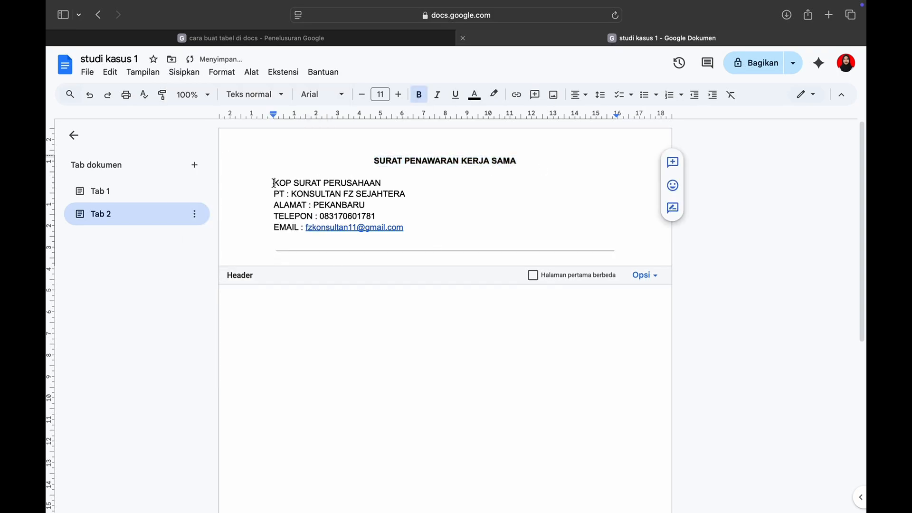
left_click_drag(274, 184, 383, 183)
left_click(419, 94)
Write "LAPORAN KEMAJUAN PROYEK ( PROGRESS REPORT)" as a centred, bold title on the blank page of Tab 3
left_click(456, 226)
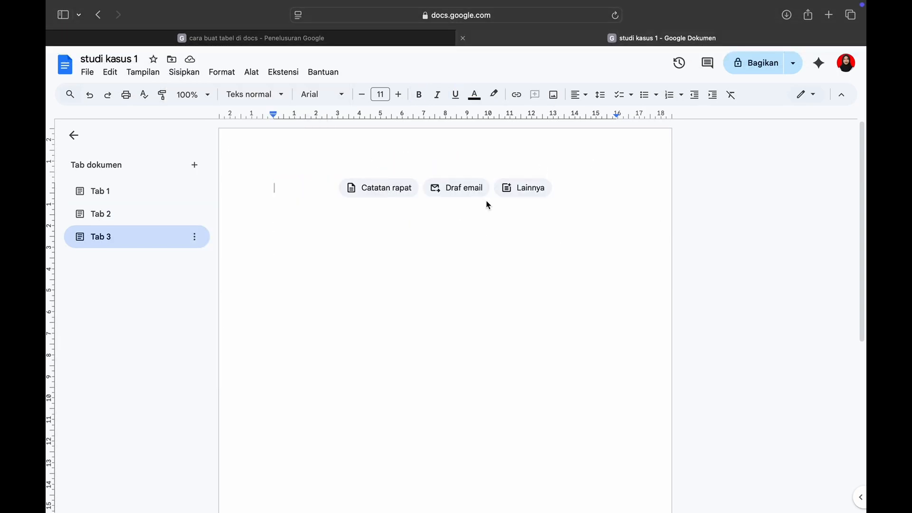
type("LAPORAN")
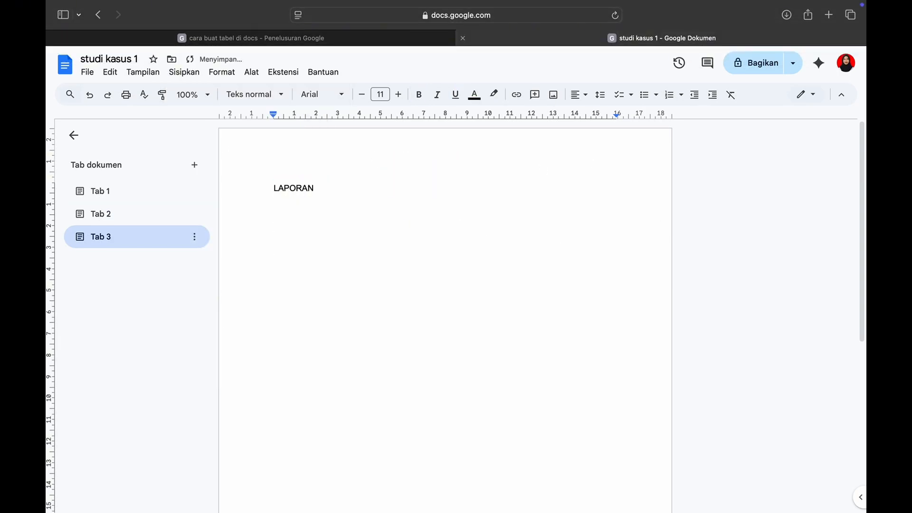
type(" KEMAJUAN PROYEK ( PROGRESS REPORT")
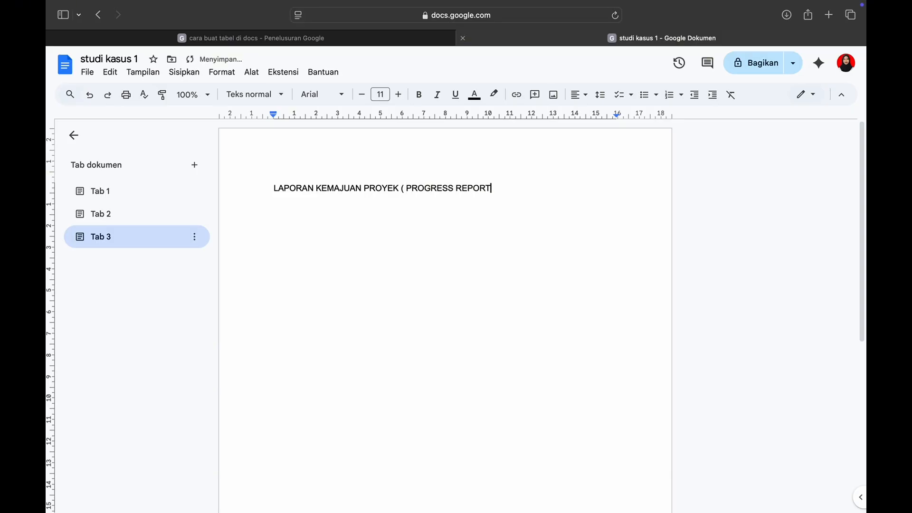
left_click_drag(270, 182, 502, 189)
left_click(579, 94)
left_click(596, 115)
left_click(419, 94)
left_click(581, 185)
Below the title, add left-aligned, non-bold lines reading "LAPORAN KEMAJUAN PROYEK" and "Nama proyek :"
key("Return")
key("Return")
left_click(419, 95)
left_click(579, 95)
left_click(579, 116)
type("LAPORAN KEMAJUAN PROYEK")
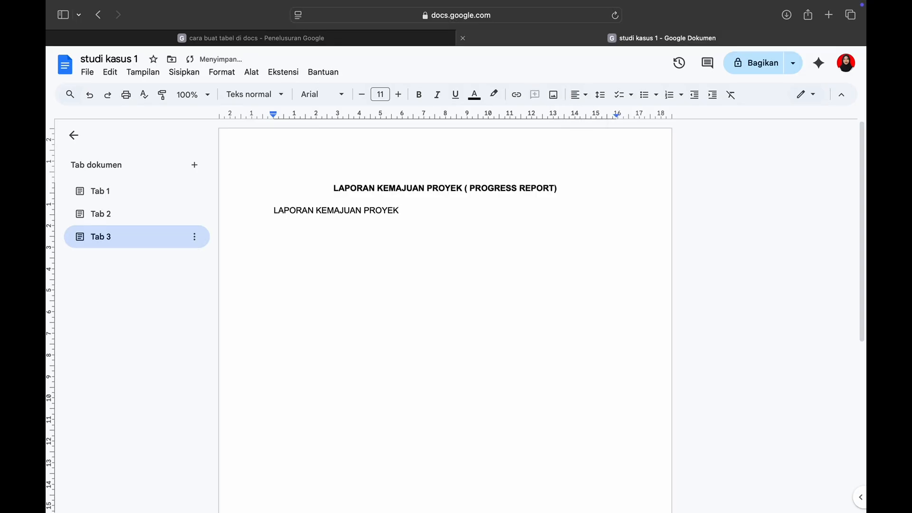
key("Return")
type("Nama proyek :")
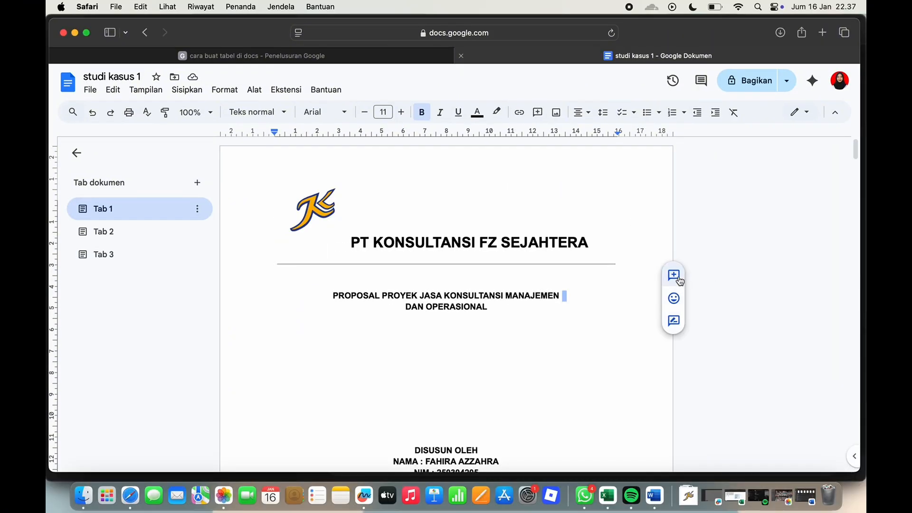
Post the comment "KOMENTAR" on the end of the first title line on the Tab 1 cover page
left_click(673, 275)
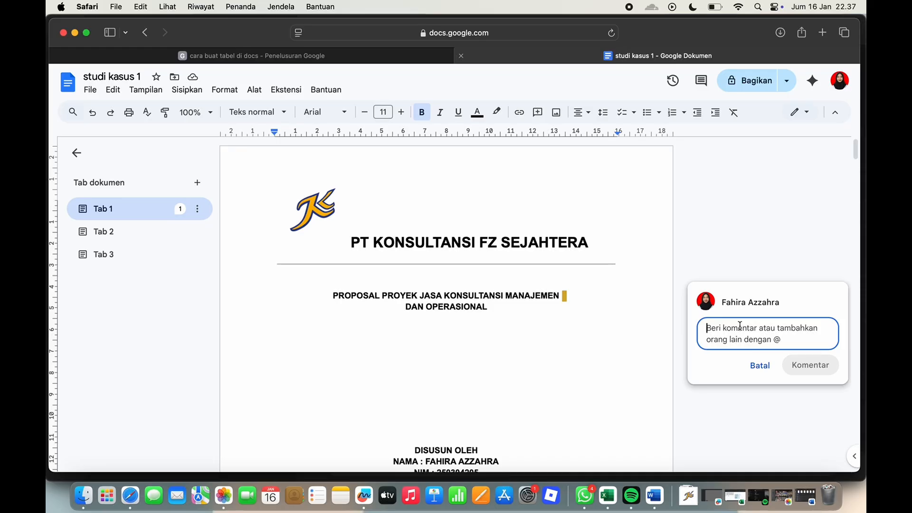
type("KOMENTAR")
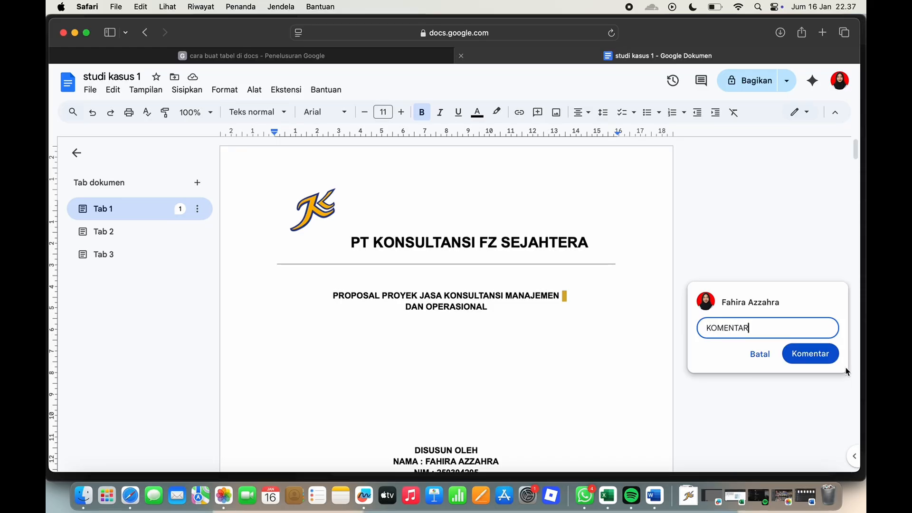
left_click(810, 354)
scroll(810, 352, "down", 10)
scroll(792, 285, "up", 10)
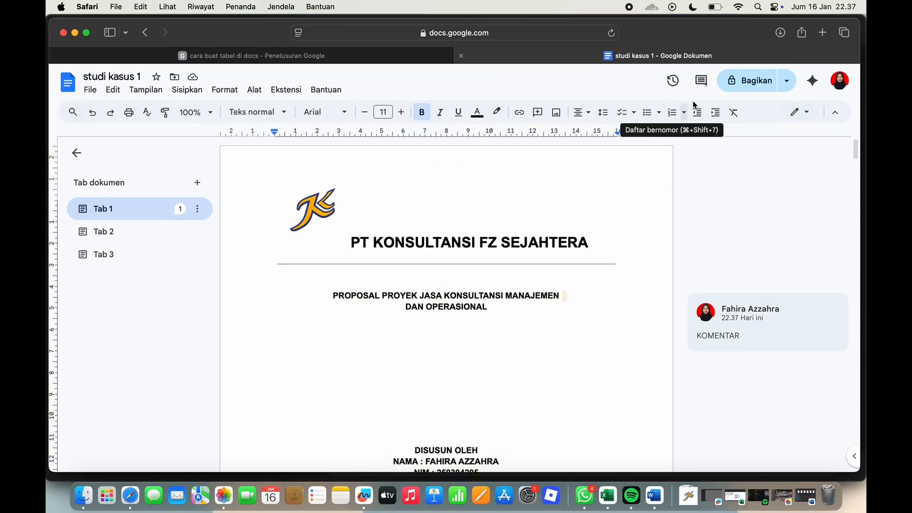
Share the document with anyone who has the link, giving them the Editor role
left_click(750, 81)
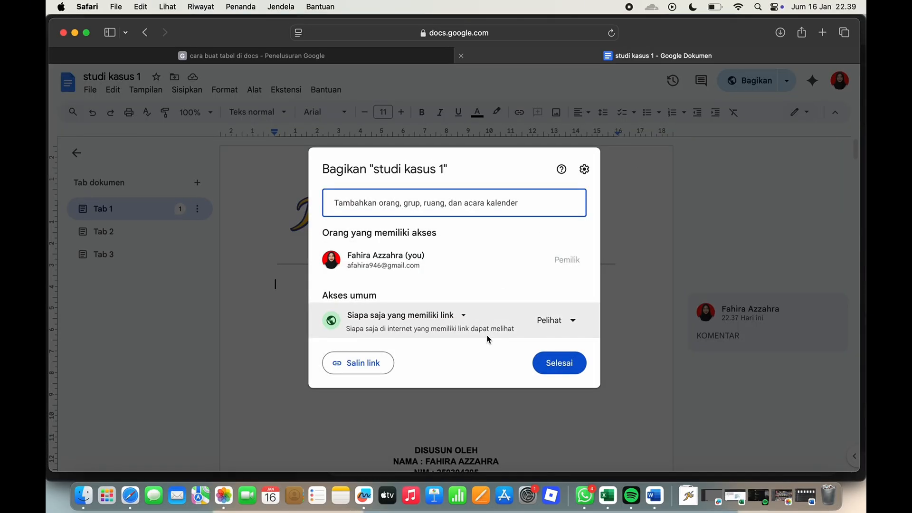
left_click(450, 317)
left_click(435, 370)
left_click(557, 320)
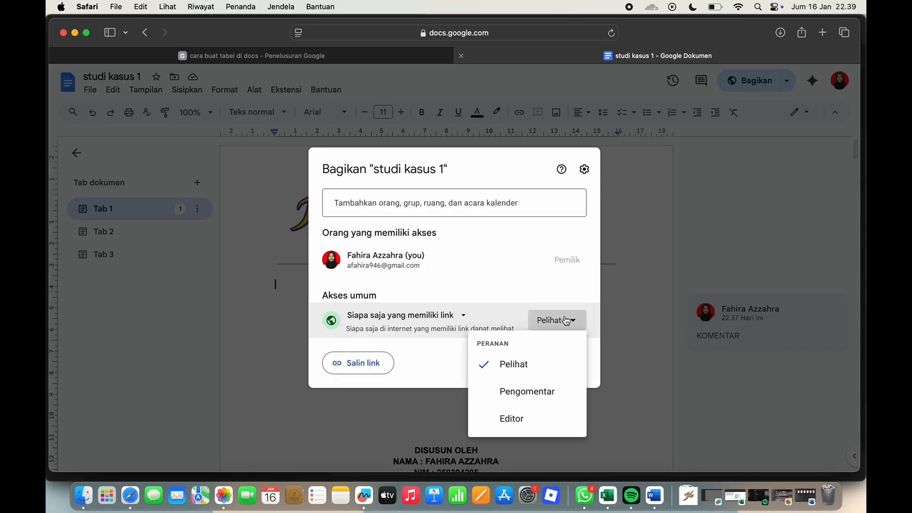
left_click(534, 420)
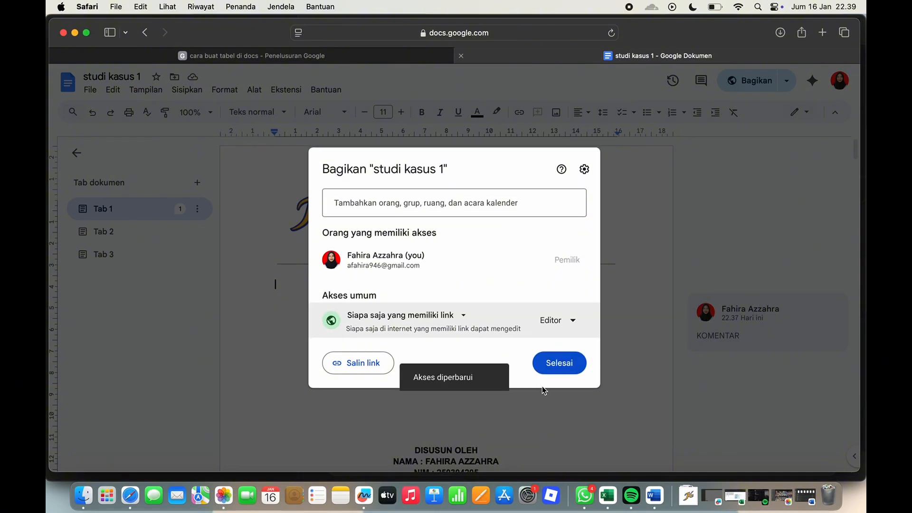
left_click(555, 365)
Review the proposal in Tab 1 from the cover to the last page, checking its outline, chapters and page numbers
scroll(734, 356, "down", 2)
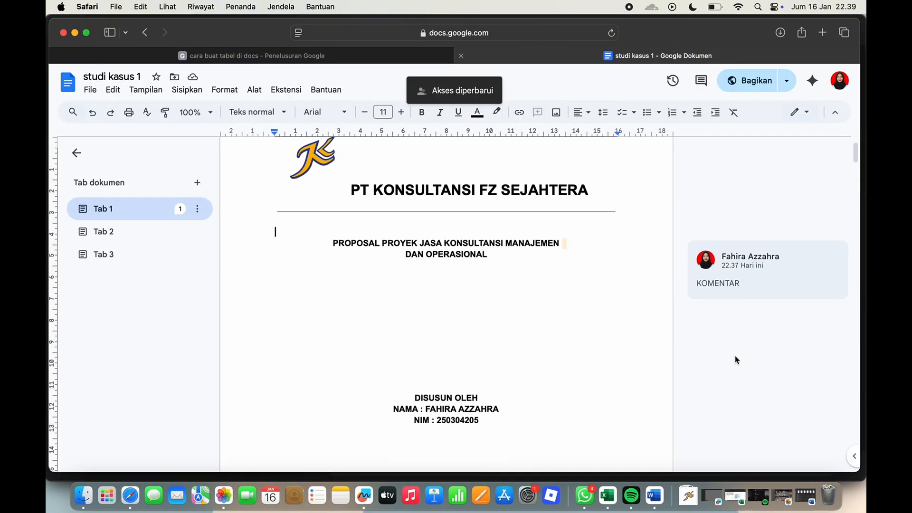
scroll(684, 279, "up", 2)
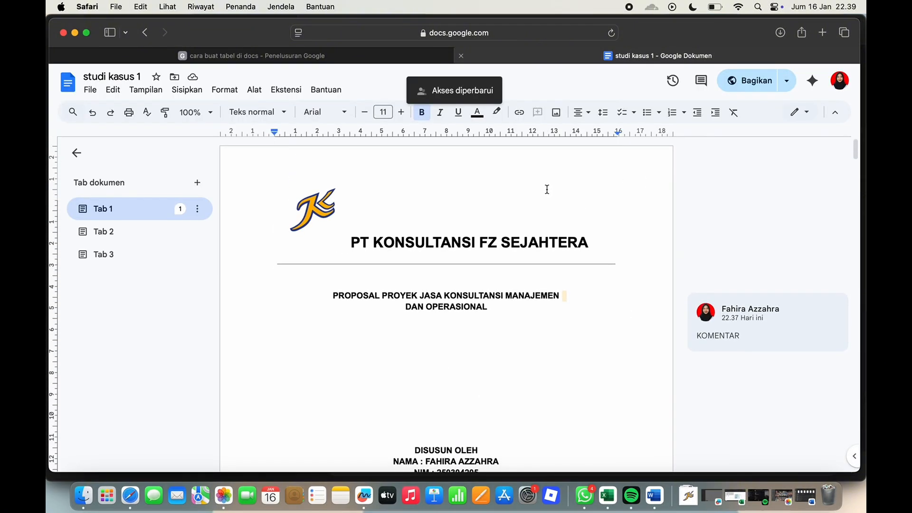
left_click(172, 211)
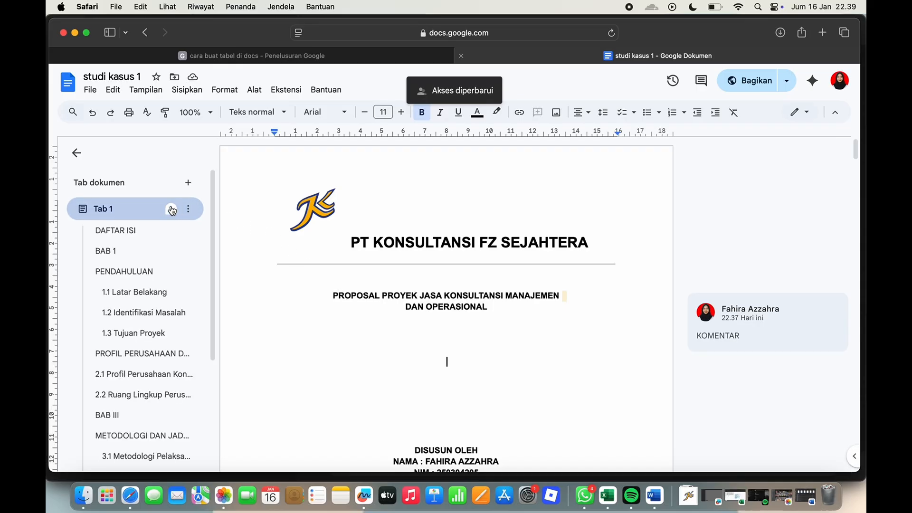
scroll(317, 297, "down", 5)
scroll(316, 297, "down", 20)
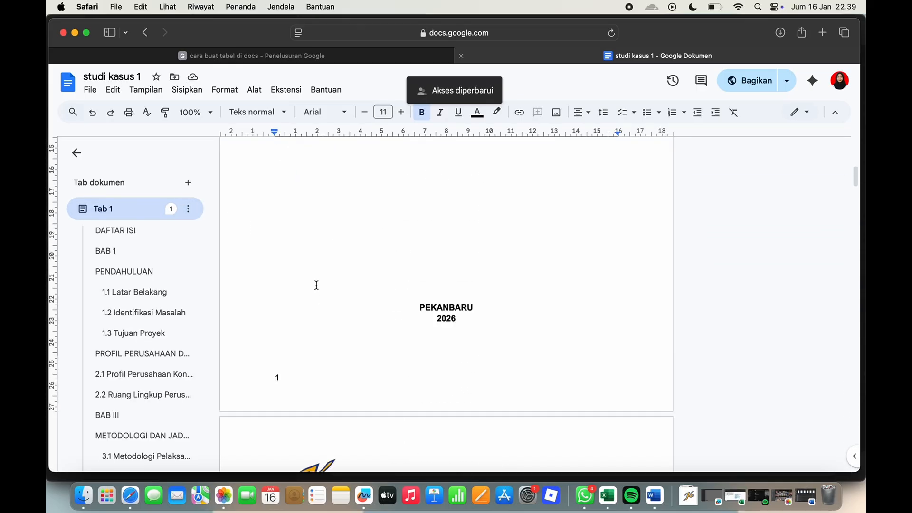
scroll(317, 286, "down", 20)
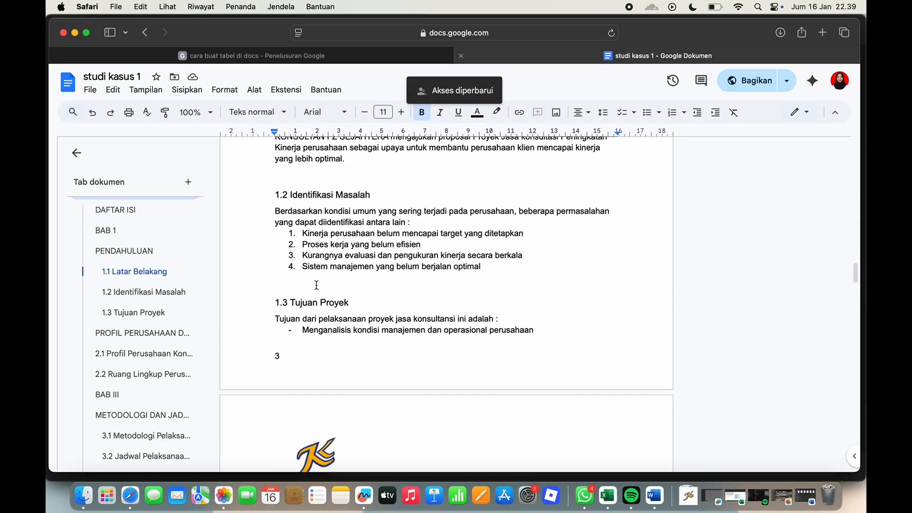
scroll(316, 285, "down", 20)
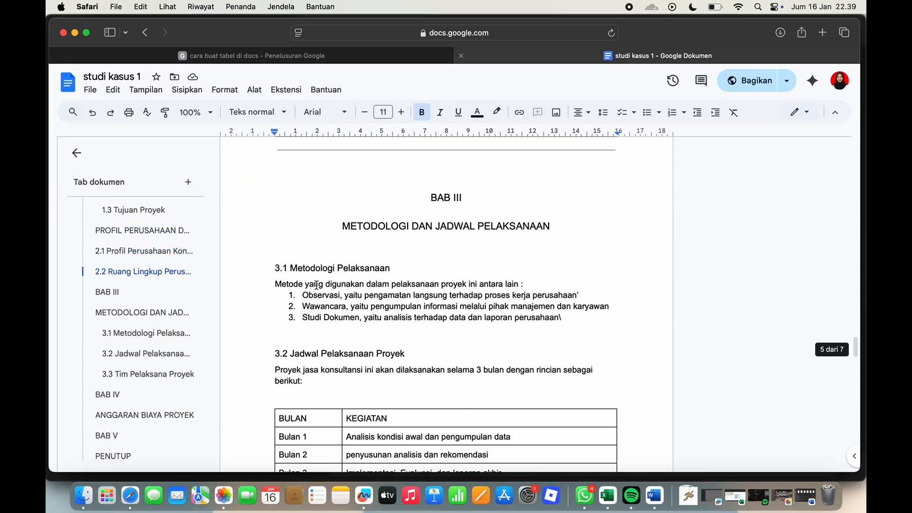
scroll(316, 285, "down", 8)
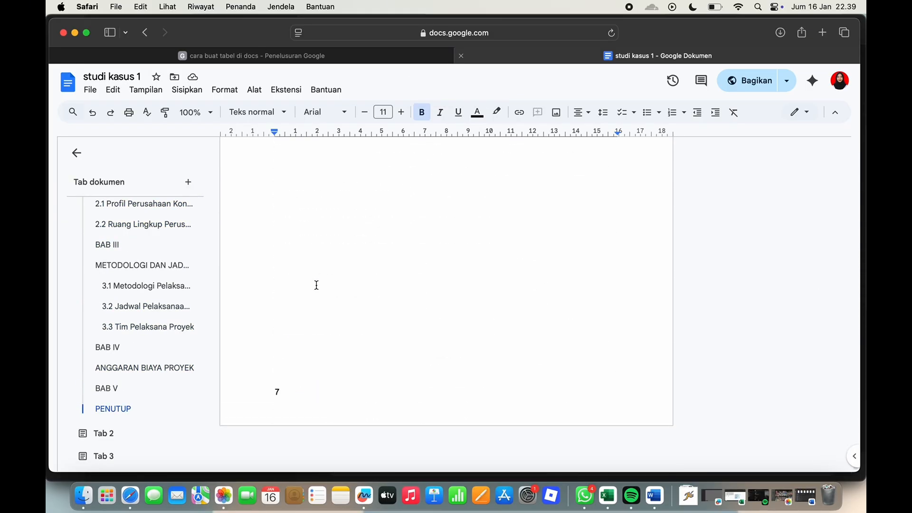
Review the cooperation offer letter in Tab 2 and the project progress report in Tab 3 through to the end
left_click(124, 435)
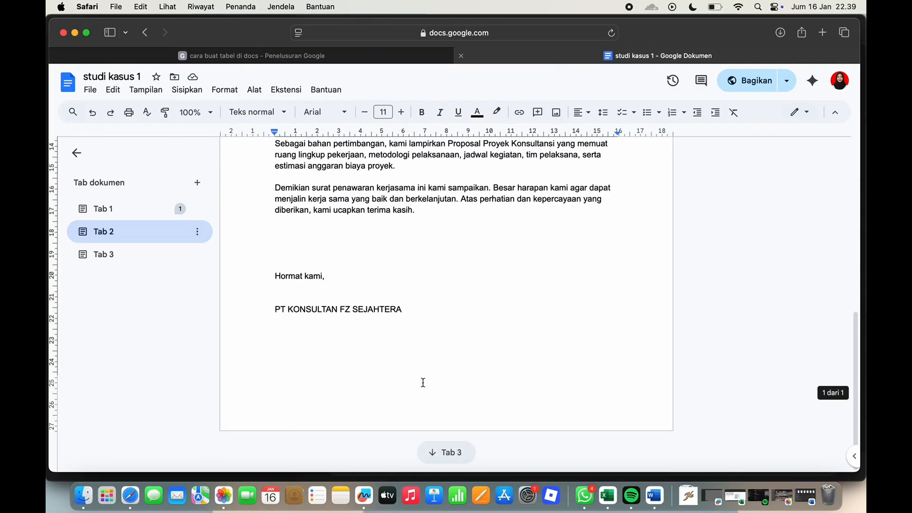
left_click(197, 255)
left_click(180, 254)
scroll(530, 419, "up", 10)
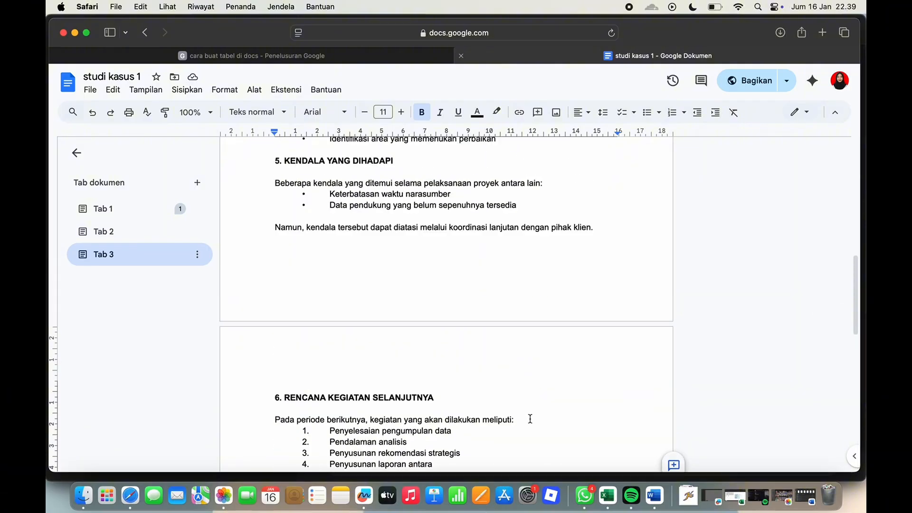
scroll(530, 419, "down", 20)
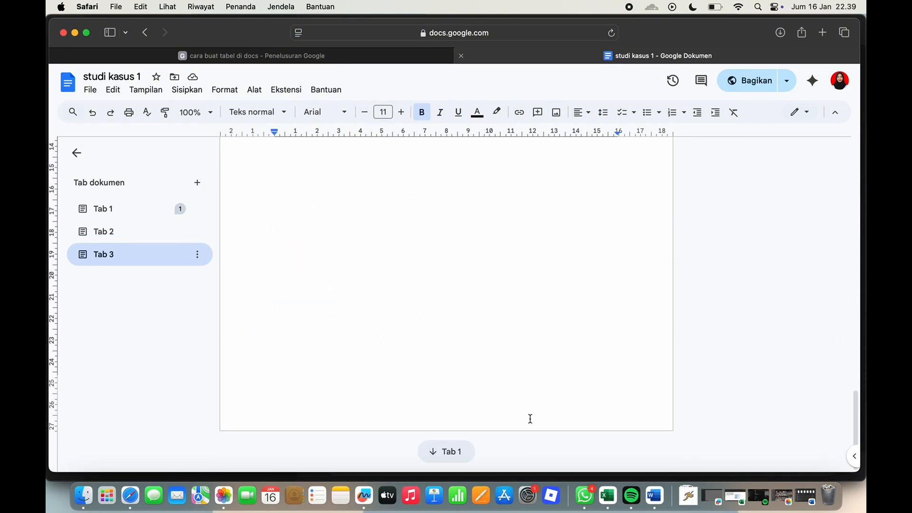